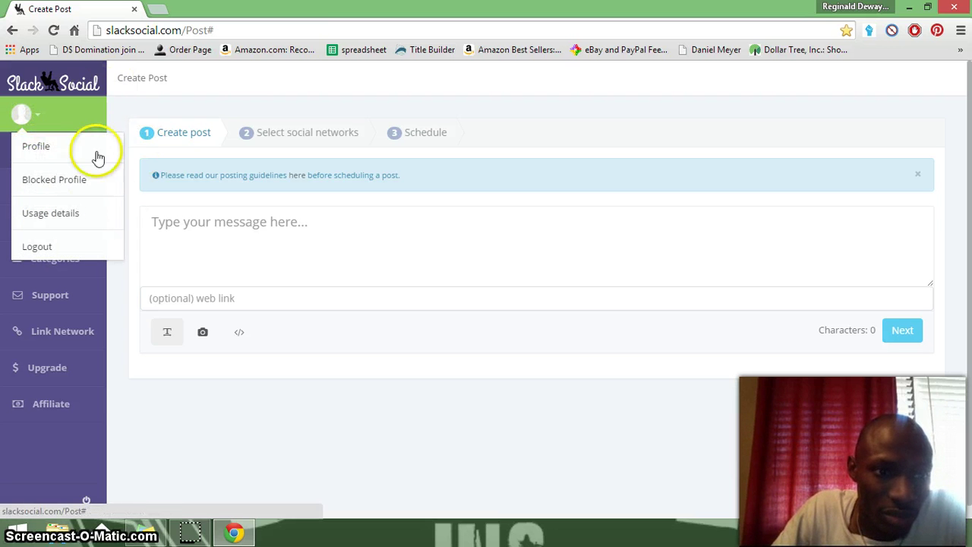
Write 'Make sure to like me on Facebook Thanks in Advance!!!!!!!!!!' with a web address on the next line
{"action": "left_click", "coordinate": [130, 91]}
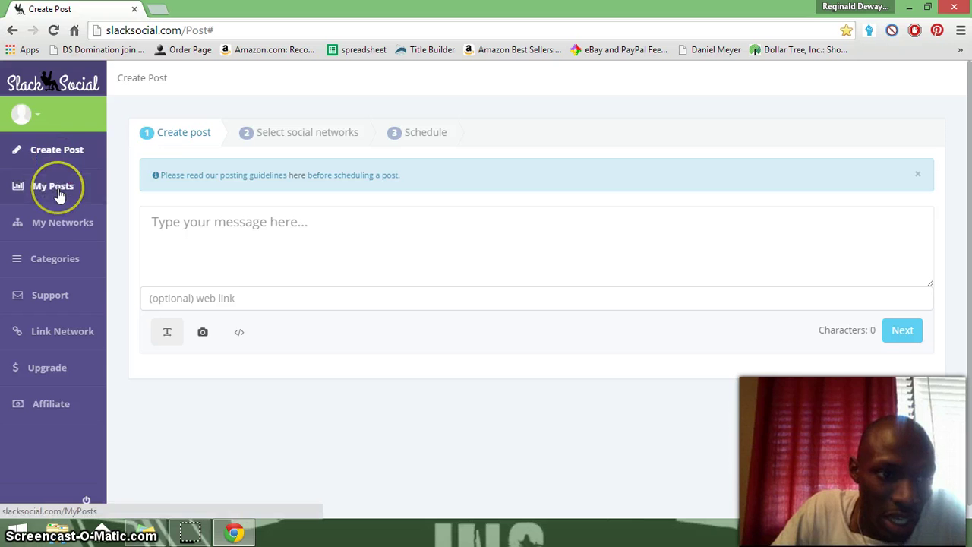
{"action": "left_click", "coordinate": [61, 225]}
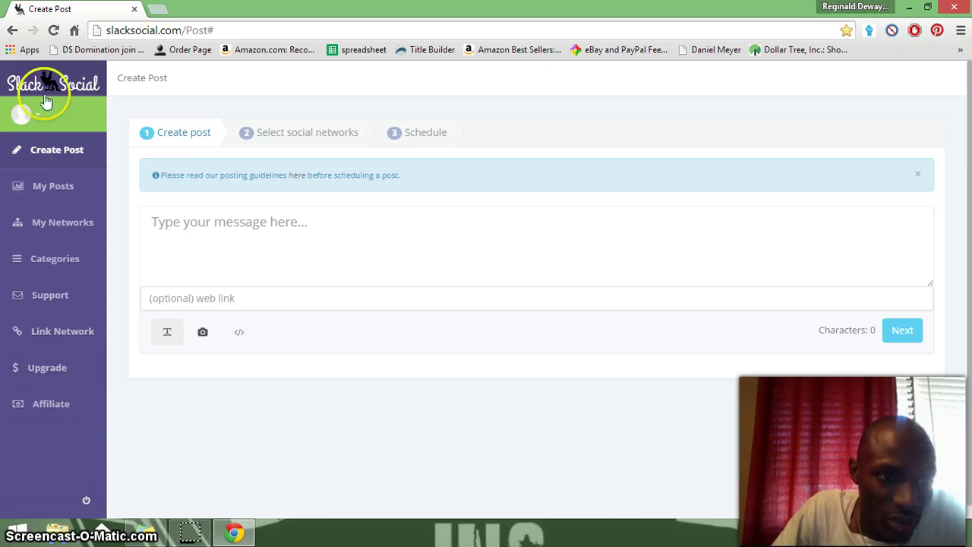
{"action": "left_click", "coordinate": [220, 221]}
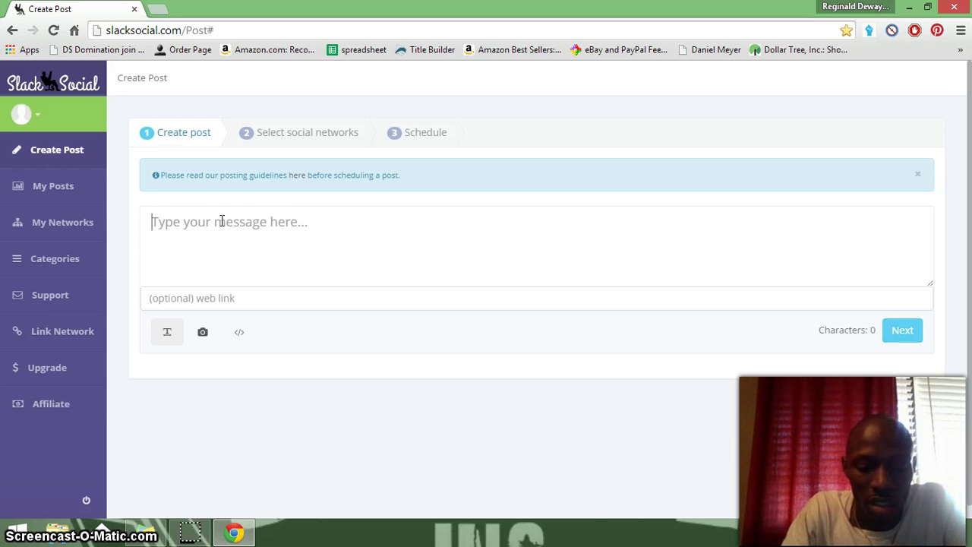
{"action": "type", "text": "Make su"}
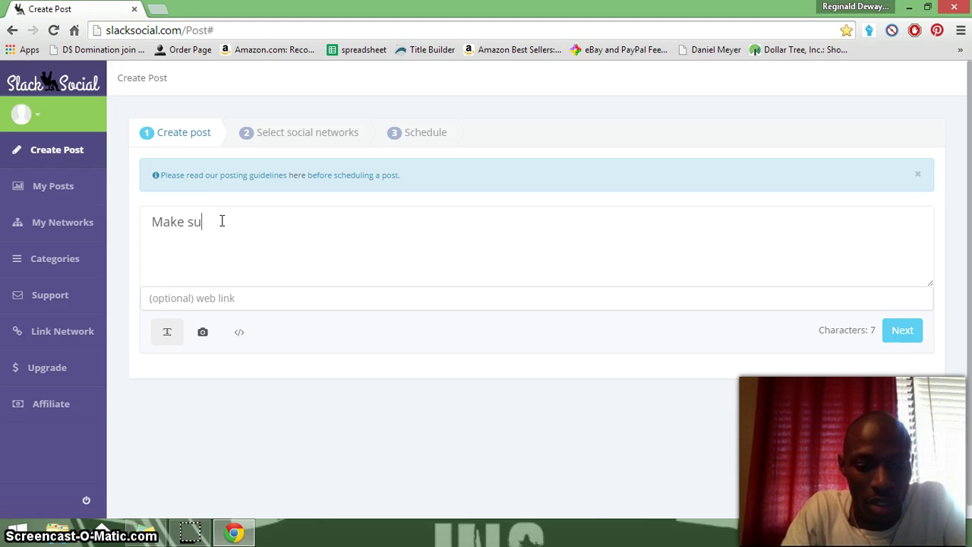
{"action": "type", "text": "re to like me on Fa"}
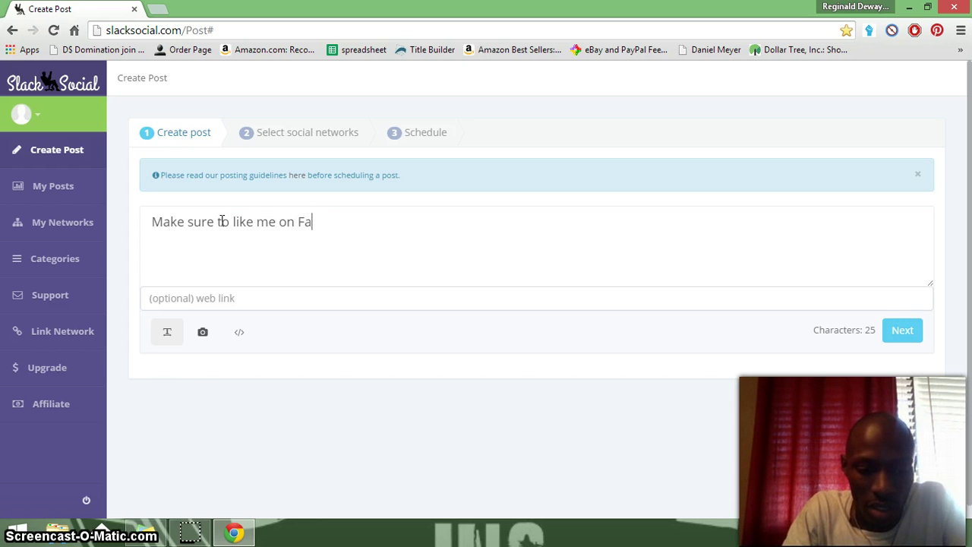
{"action": "type", "text": "cebook Thanks"}
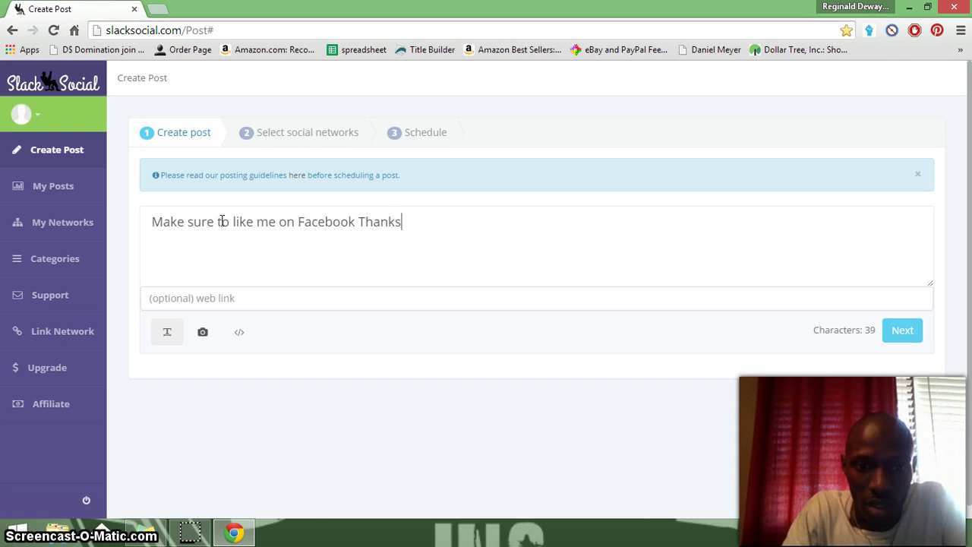
{"action": "type", "text": " in Advance!!!"}
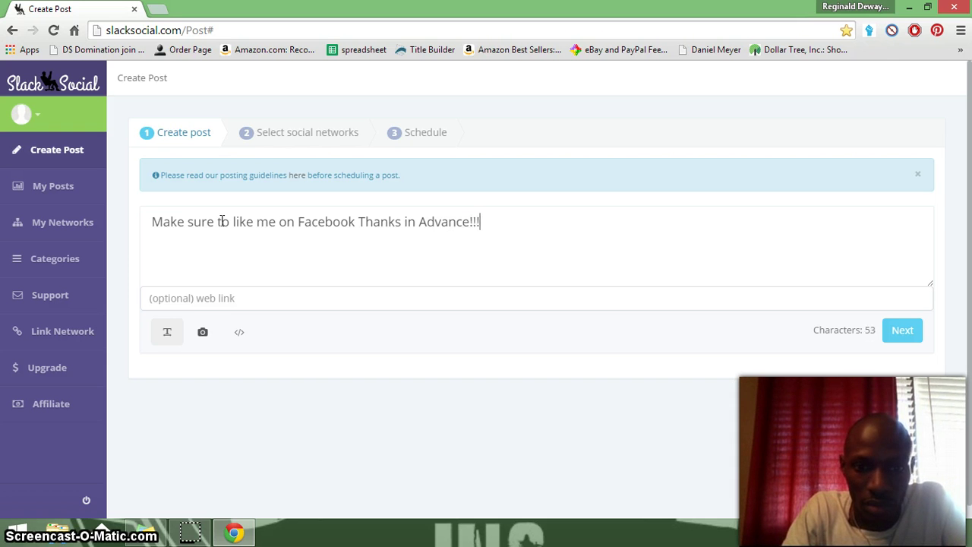
{"action": "type", "text": "!!!!!!!"}
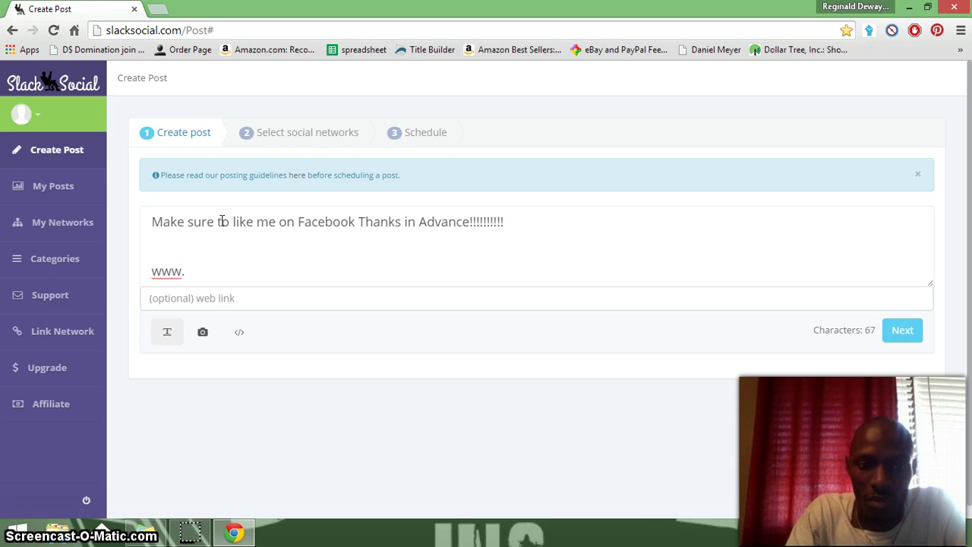
{"action": "key", "text": "BackSpace"}
{"action": "key", "text": "BackSpace"}
{"action": "type", "text": "reggiedewayne.info"}
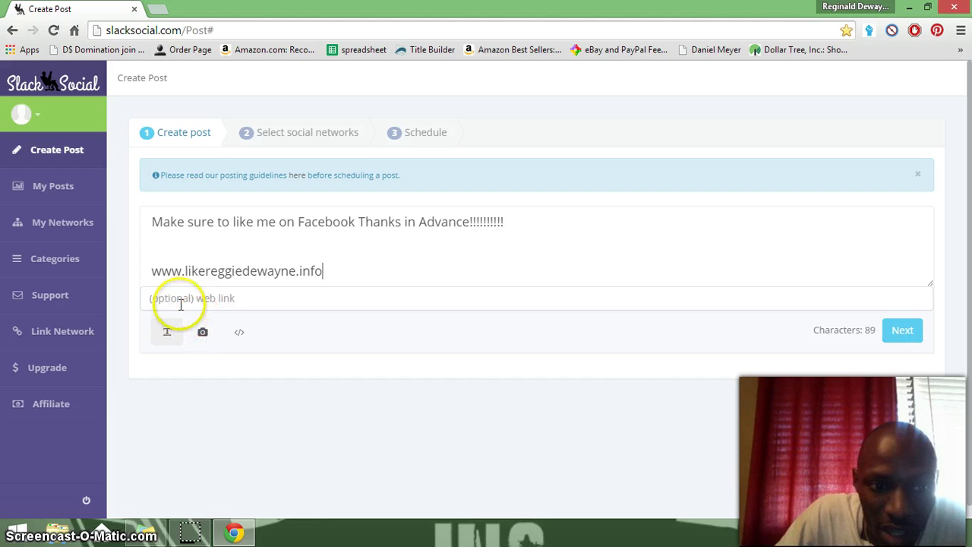
{"action": "left_click", "coordinate": [319, 271]}
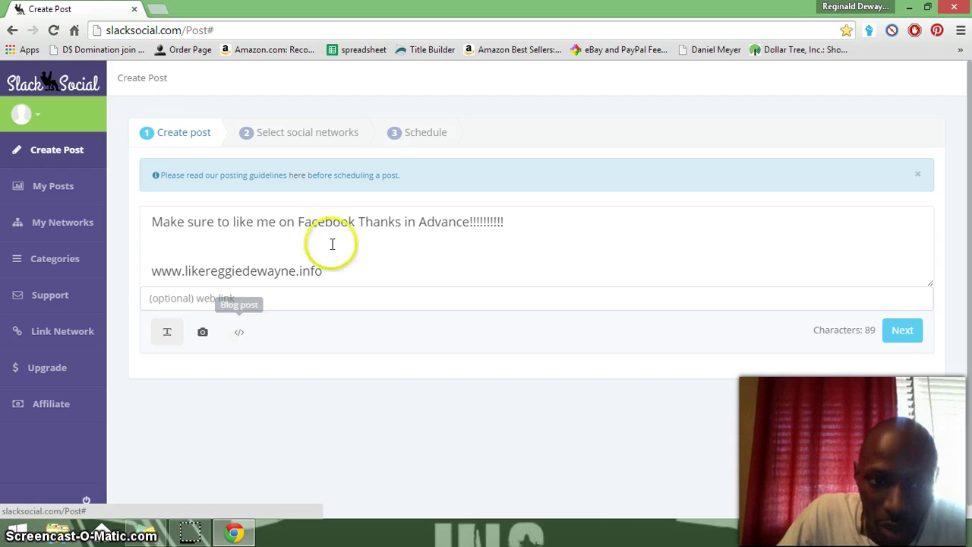
Continue to network selection and expand the Facebook profile to list its two Pages and many Groups
{"action": "left_click", "coordinate": [904, 336]}
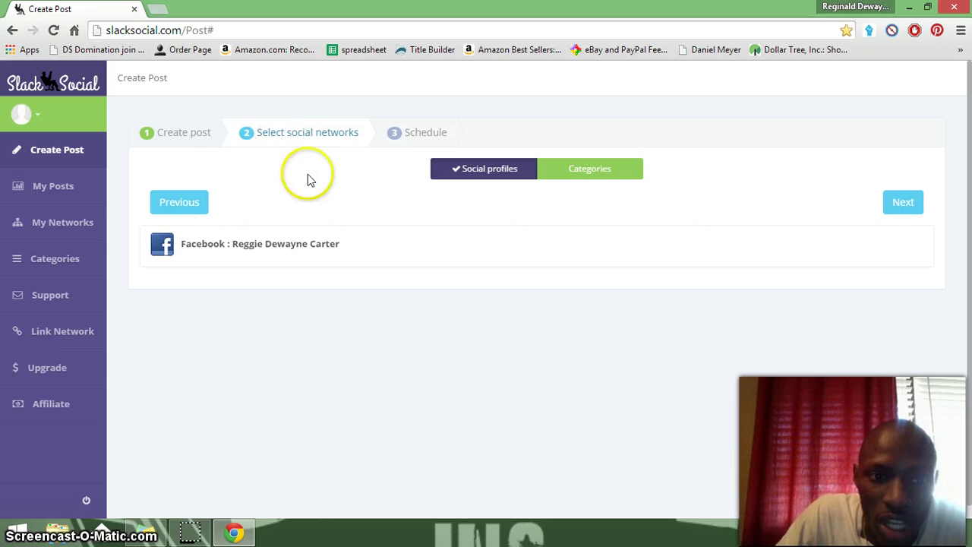
{"action": "left_click", "coordinate": [206, 252]}
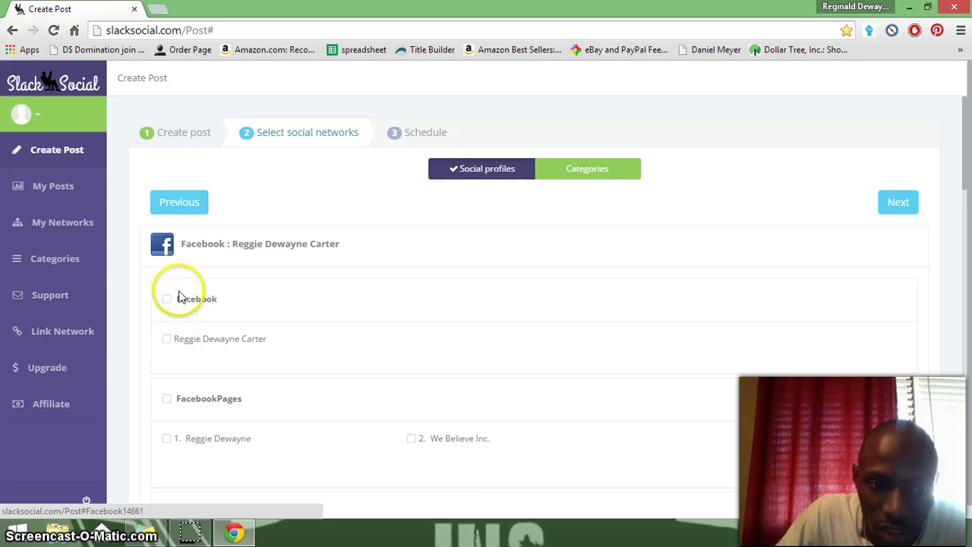
{"action": "scroll", "coordinate": [179, 292], "scroll_direction": "down", "scroll_amount": 1}
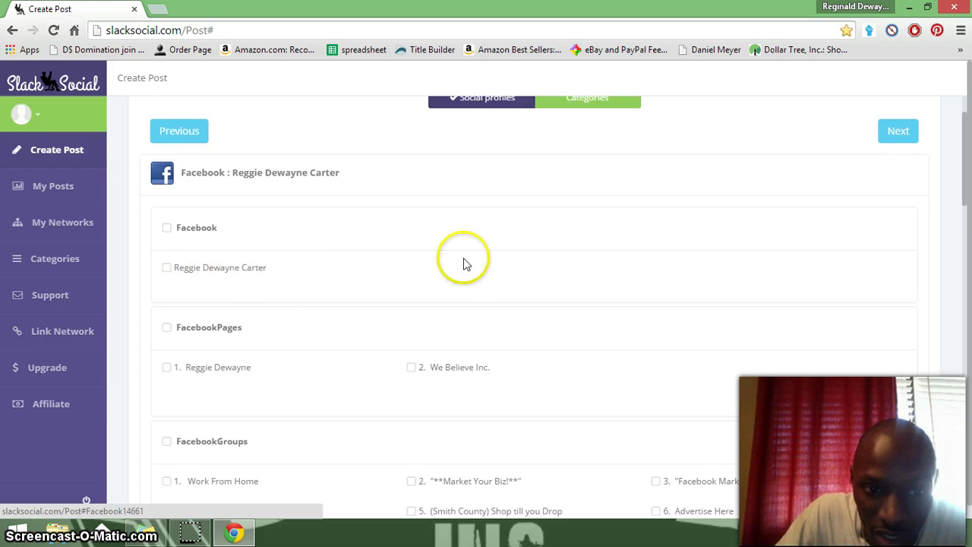
{"action": "scroll", "coordinate": [163, 288], "scroll_direction": "down", "scroll_amount": 1}
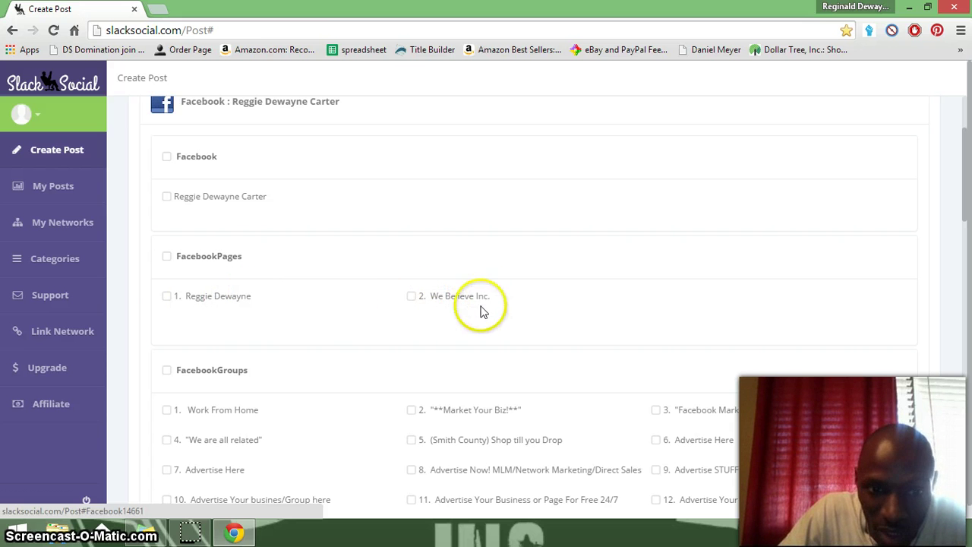
{"action": "scroll", "coordinate": [380, 304], "scroll_direction": "down", "scroll_amount": 2}
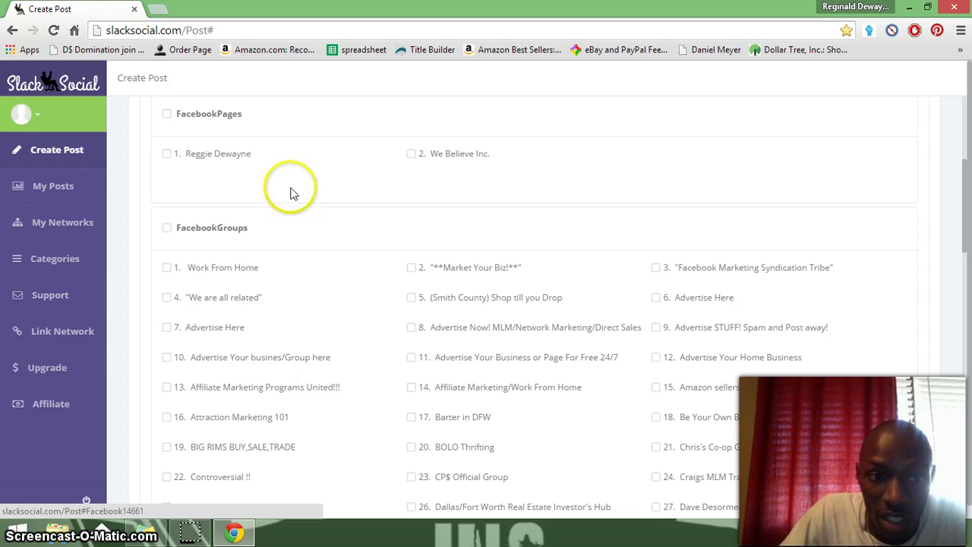
{"action": "scroll", "coordinate": [290, 191], "scroll_direction": "up", "scroll_amount": 2}
{"action": "scroll", "coordinate": [253, 183], "scroll_direction": "down", "scroll_amount": 2}
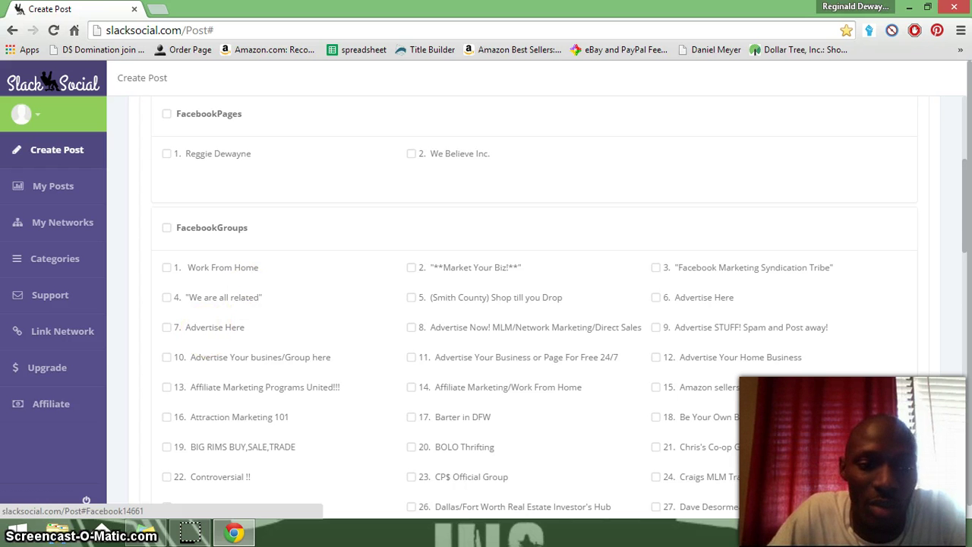
Tick Work From Home, Market Your Biz!, both Advertise Here and Advertise STUFF! groups, then continue
{"action": "left_click", "coordinate": [167, 267]}
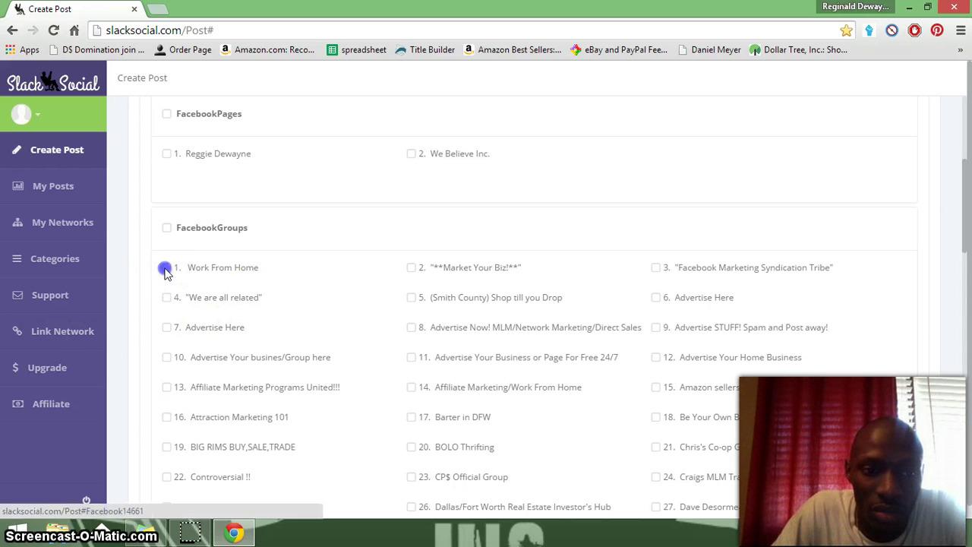
{"action": "left_click", "coordinate": [411, 268]}
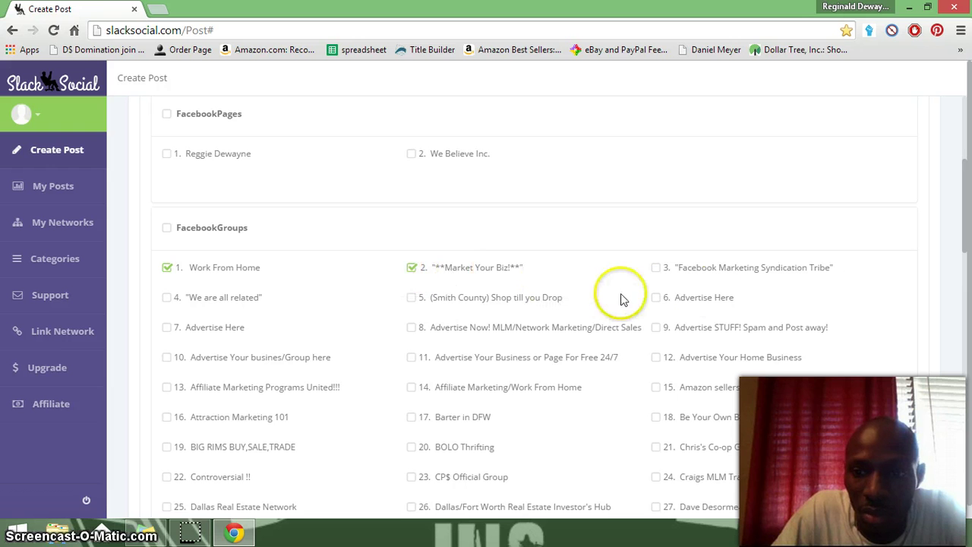
{"action": "left_click", "coordinate": [666, 301]}
{"action": "left_click", "coordinate": [665, 331]}
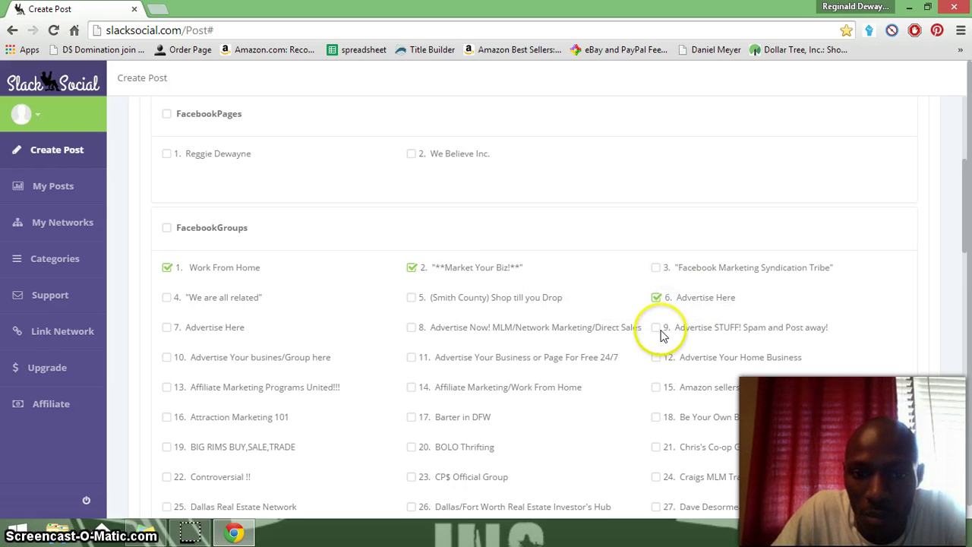
{"action": "left_click", "coordinate": [167, 329]}
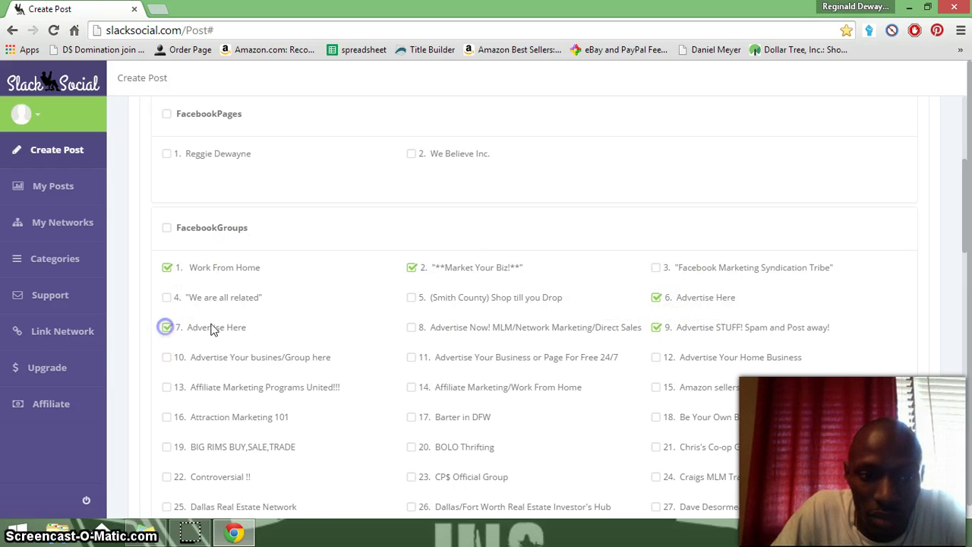
{"action": "scroll", "coordinate": [478, 190], "scroll_direction": "up", "scroll_amount": 2}
{"action": "scroll", "coordinate": [577, 159], "scroll_direction": "down", "scroll_amount": 6}
{"action": "scroll", "coordinate": [894, 157], "scroll_direction": "up", "scroll_amount": 10}
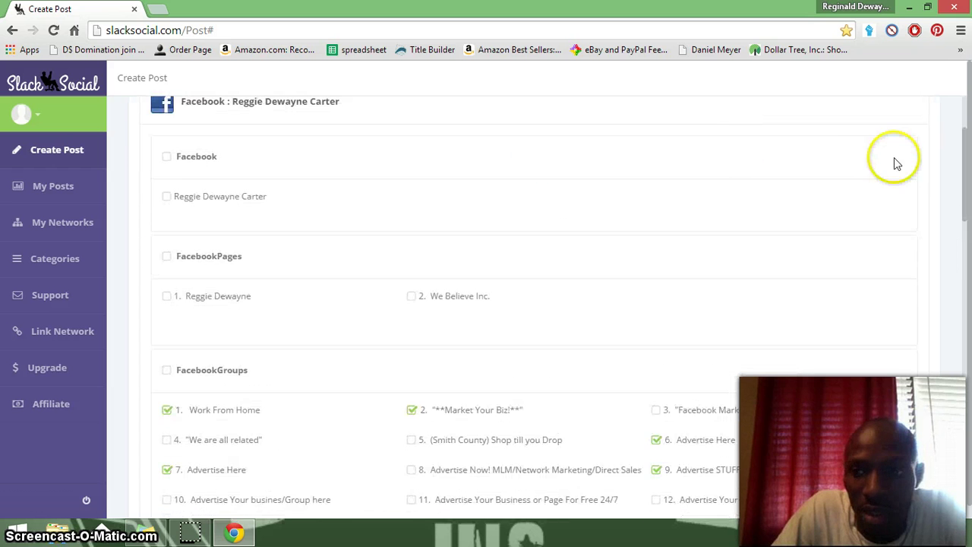
{"action": "left_click", "coordinate": [901, 204]}
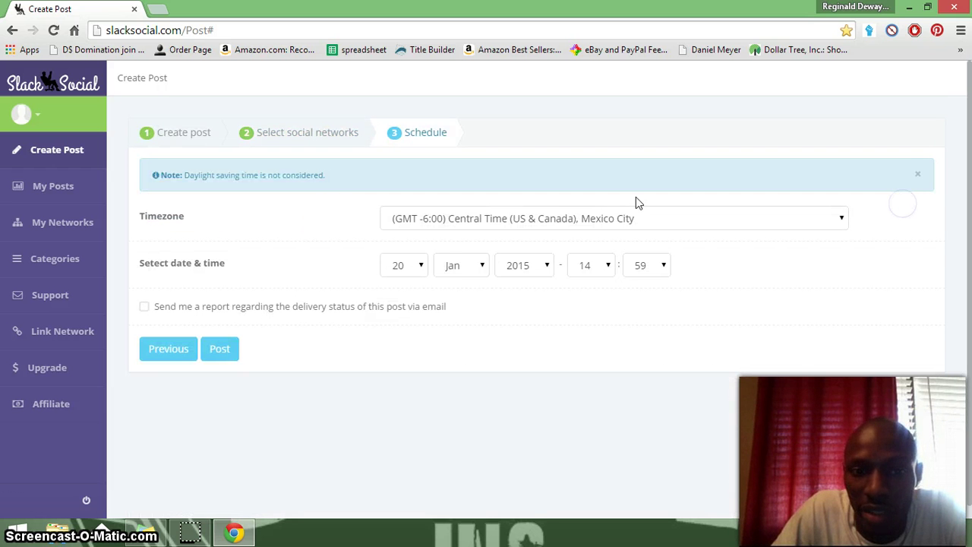
Schedule the post for Jan 31, 2015 at 15:59 Central Time with an email delivery report
{"action": "left_click", "coordinate": [425, 262]}
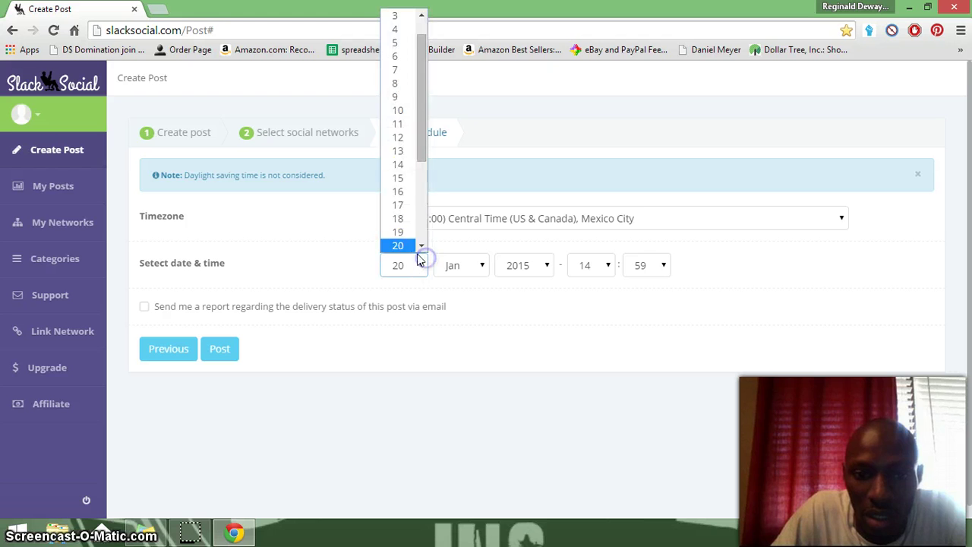
{"action": "left_click_drag", "start_coordinate": [422, 119], "coordinate": [416, 245]}
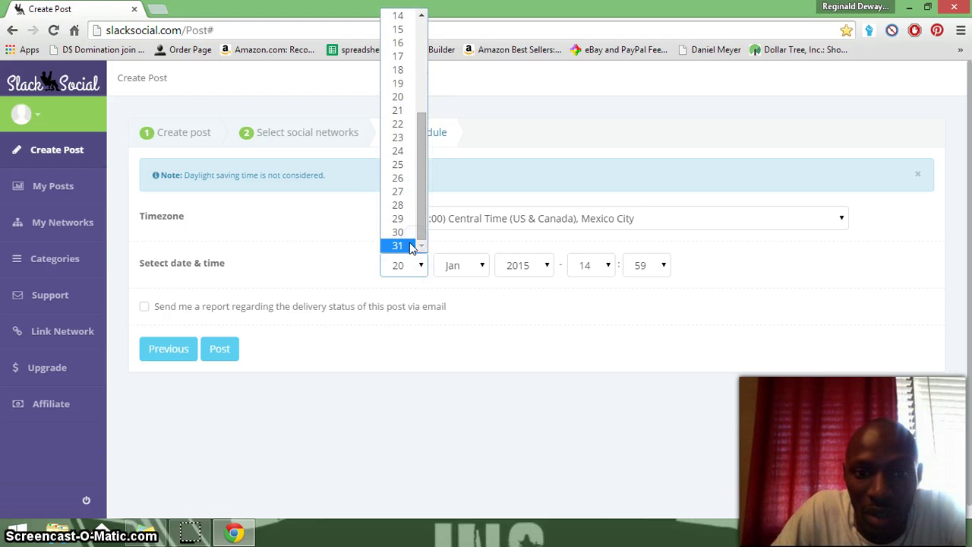
{"action": "left_click", "coordinate": [401, 245]}
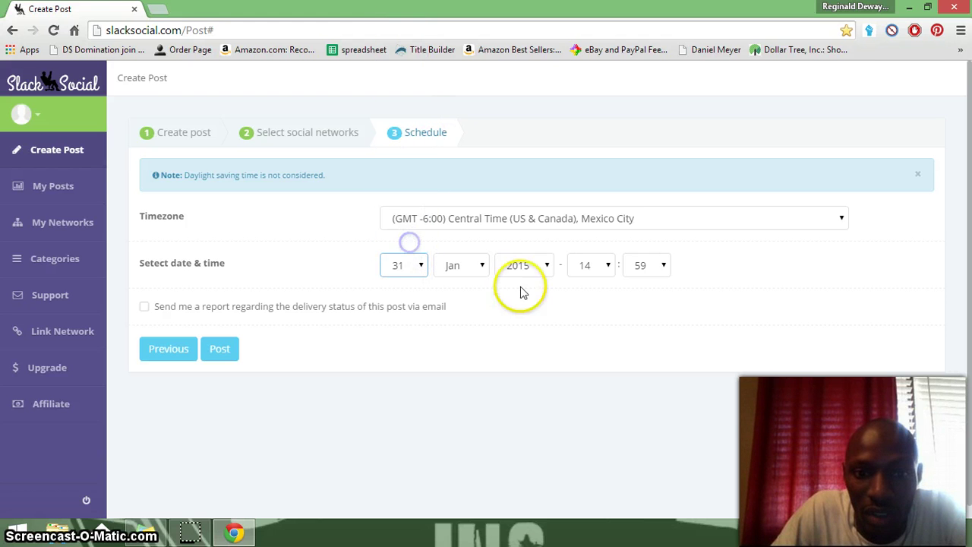
{"action": "left_click", "coordinate": [606, 264]}
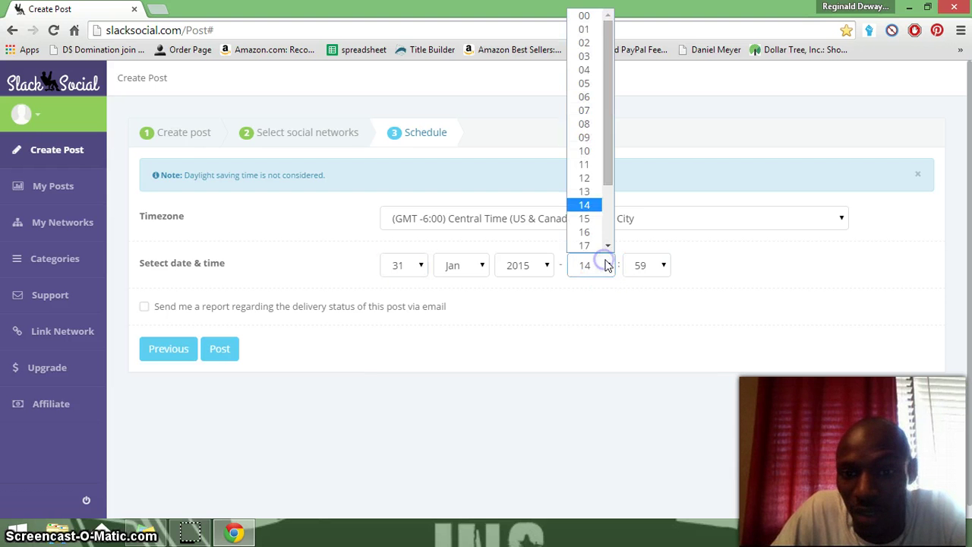
{"action": "left_click", "coordinate": [586, 42]}
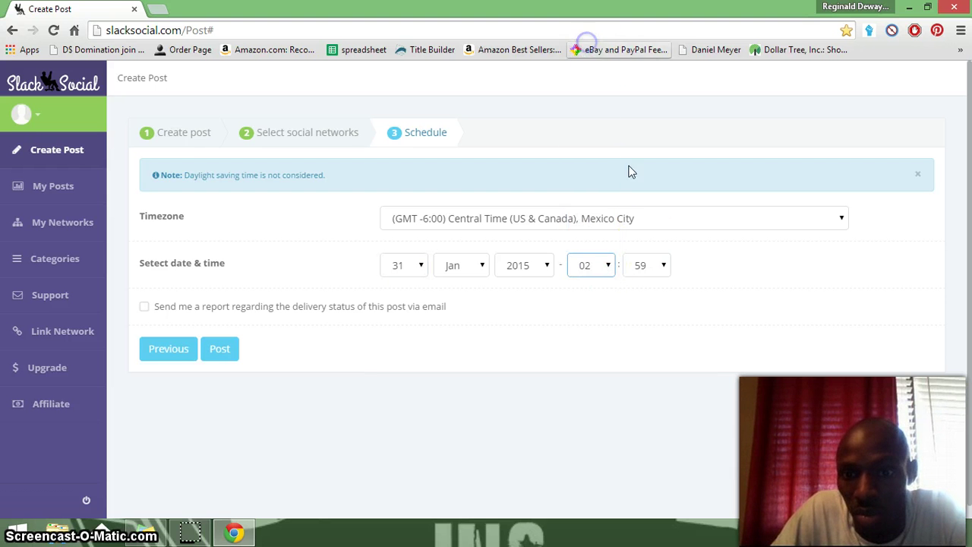
{"action": "left_click", "coordinate": [607, 265]}
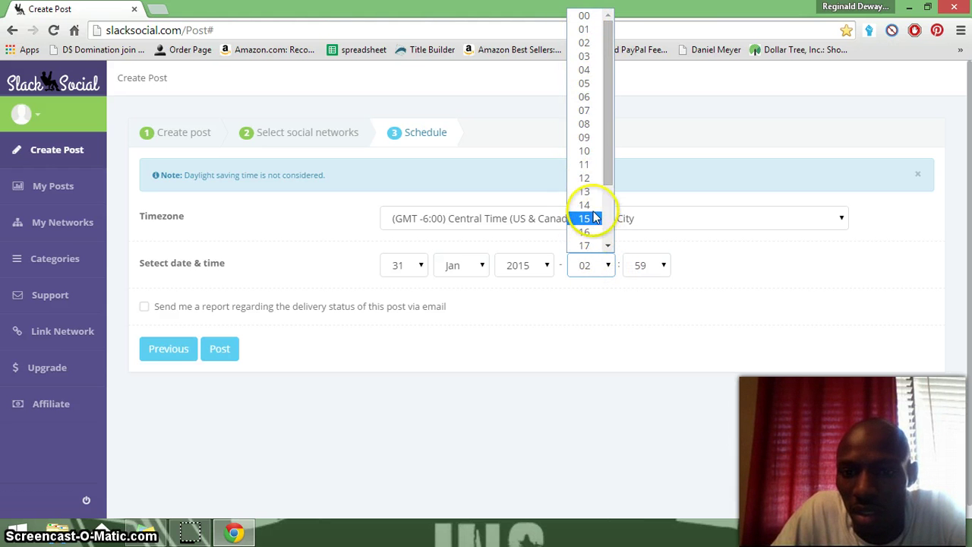
{"action": "left_click", "coordinate": [585, 218]}
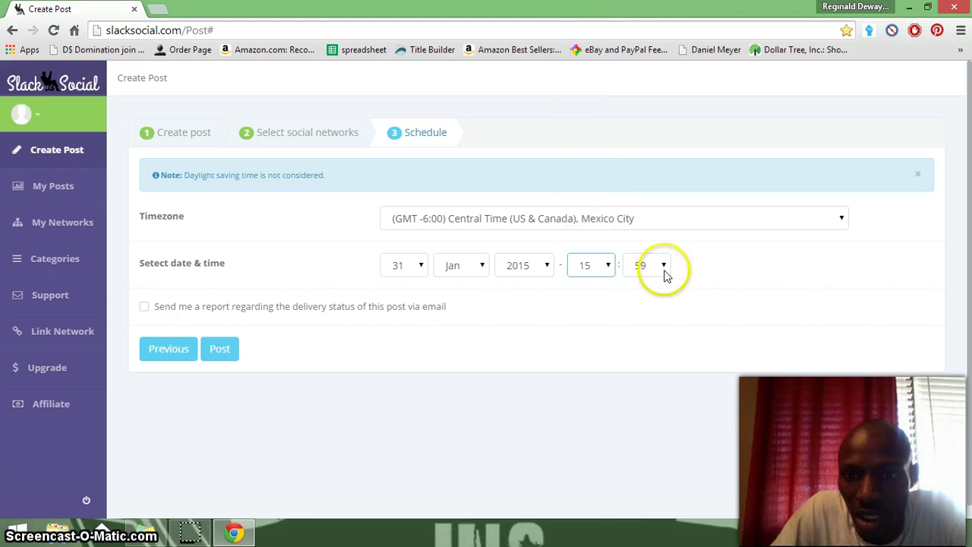
{"action": "left_click", "coordinate": [144, 307]}
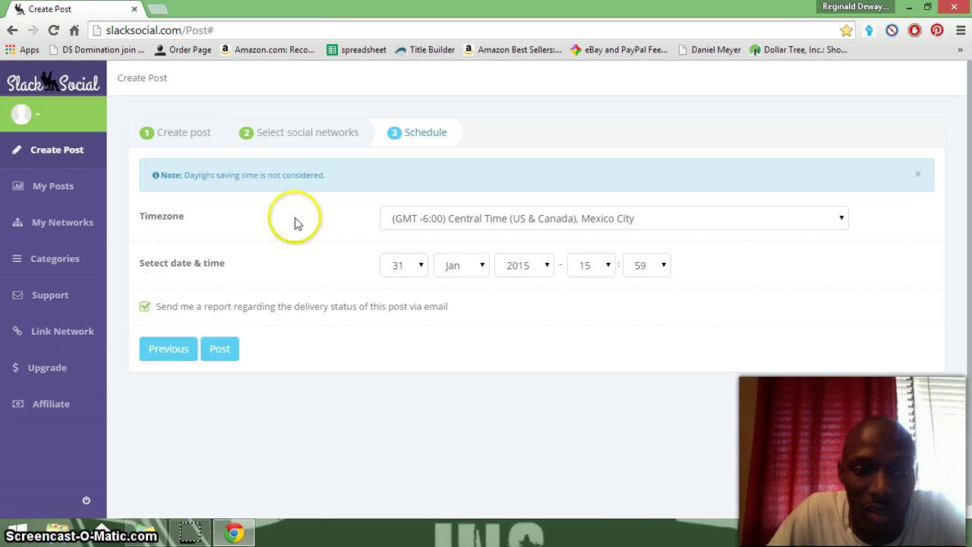
{"action": "left_click", "coordinate": [223, 349]}
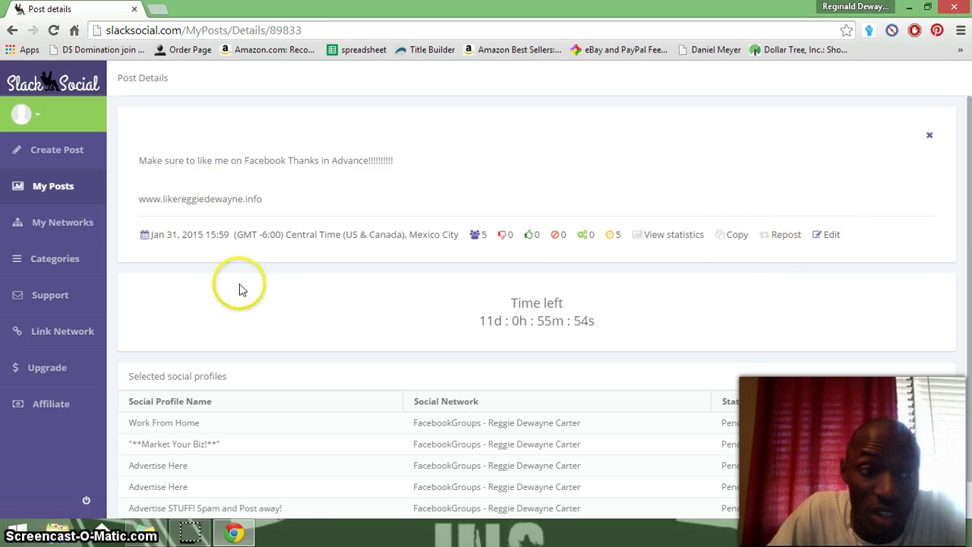
Open My Networks to see the single attached Facebook account
{"action": "scroll", "coordinate": [726, 347], "scroll_direction": "down", "scroll_amount": 1}
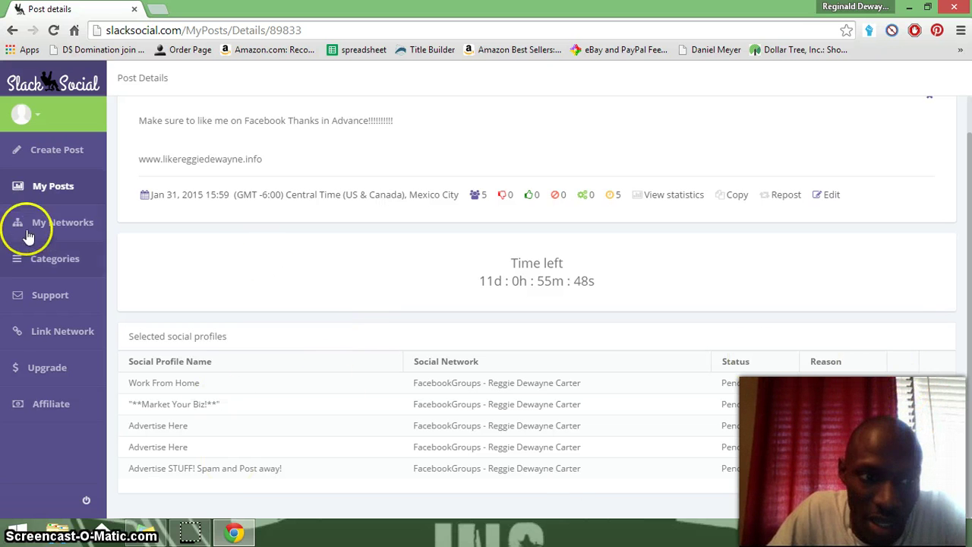
{"action": "left_click", "coordinate": [64, 224]}
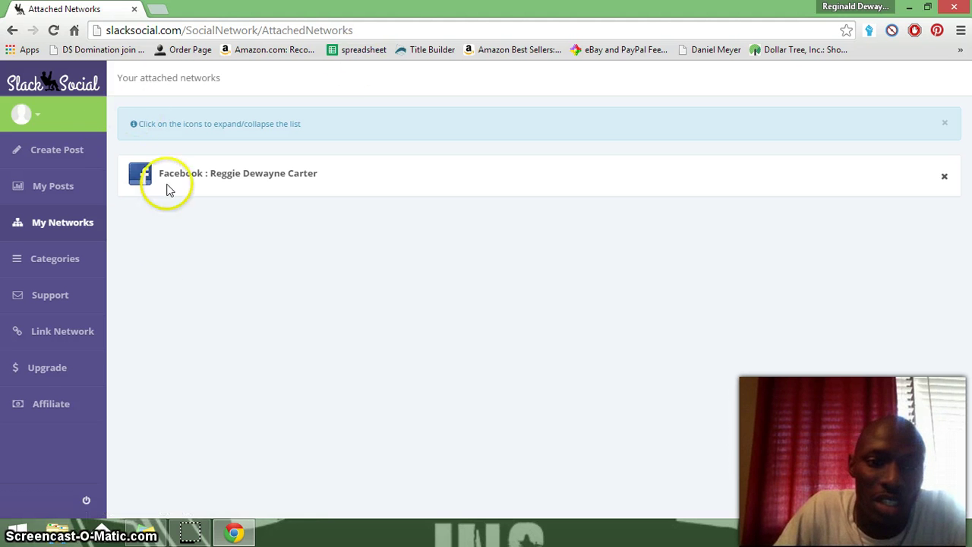
Go to Link Network to view the Free $0, Basic $7, Regular $16 and Premium $39 plans
{"action": "left_click", "coordinate": [45, 338]}
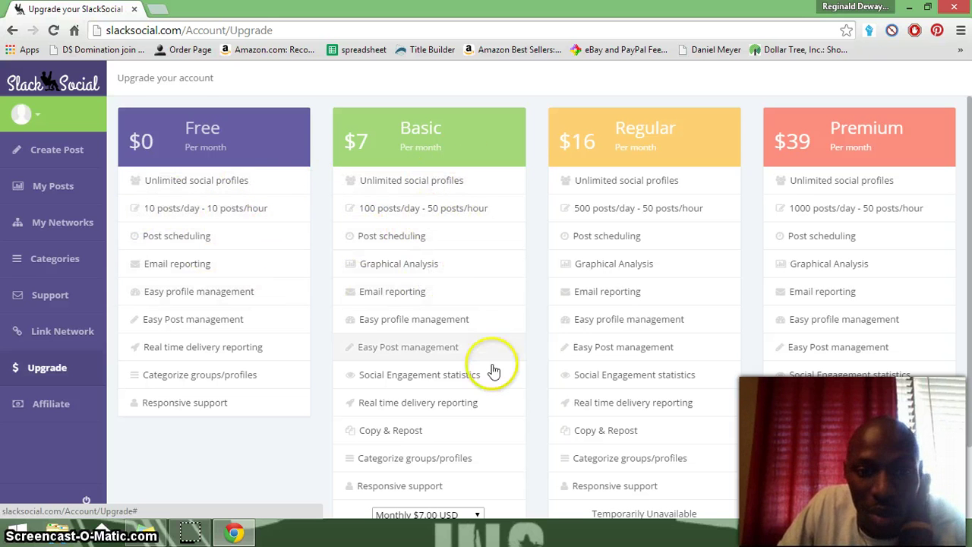
View the Basic plan's Monthly billing dropdown, then open Affiliate Resources with the 10% commission
{"action": "scroll", "coordinate": [439, 384], "scroll_direction": "down", "scroll_amount": 1}
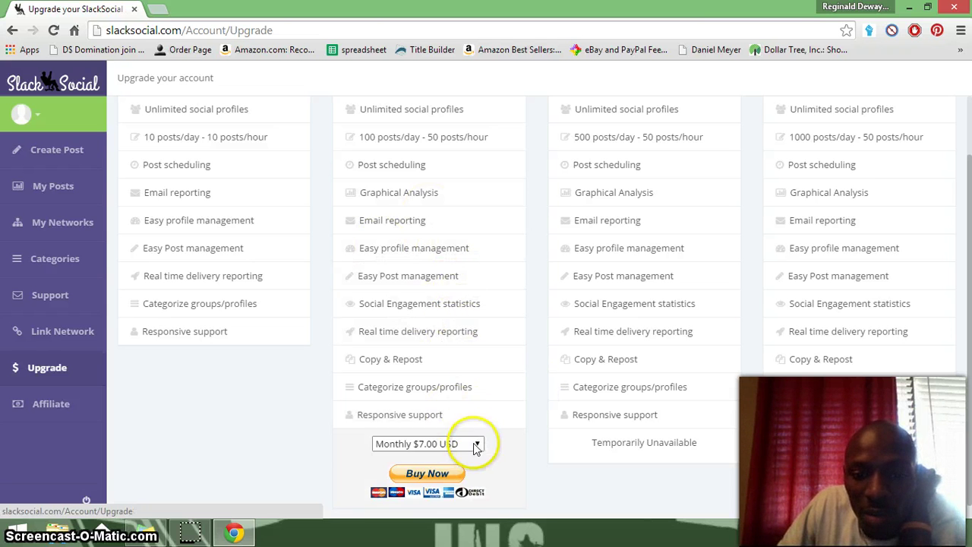
{"action": "left_click", "coordinate": [476, 445]}
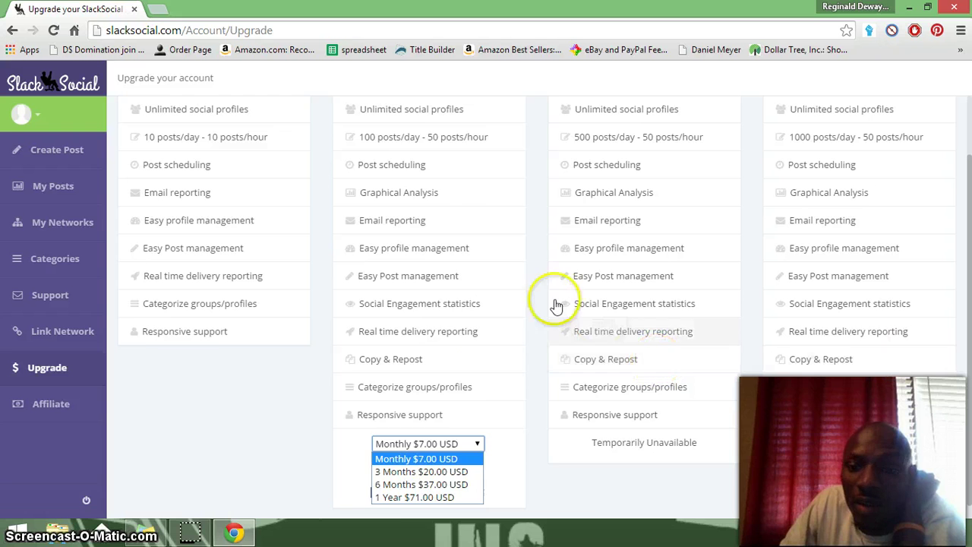
{"action": "scroll", "coordinate": [486, 258], "scroll_direction": "up", "scroll_amount": 1}
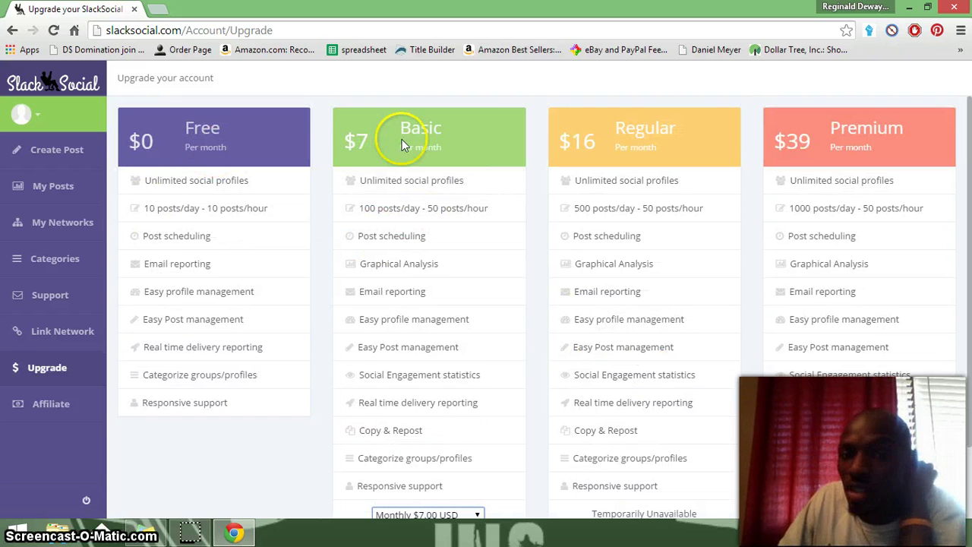
{"action": "left_click", "coordinate": [74, 405]}
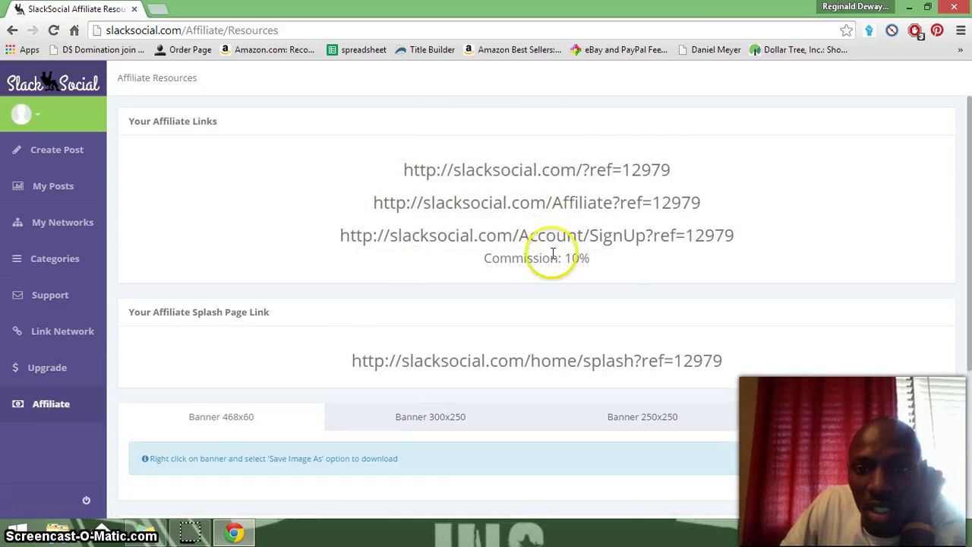
Go via My Posts to the empty Support tickets page, then open a new Chrome tab
{"action": "scroll", "coordinate": [703, 267], "scroll_direction": "down", "scroll_amount": 1}
{"action": "scroll", "coordinate": [507, 193], "scroll_direction": "up", "scroll_amount": 1}
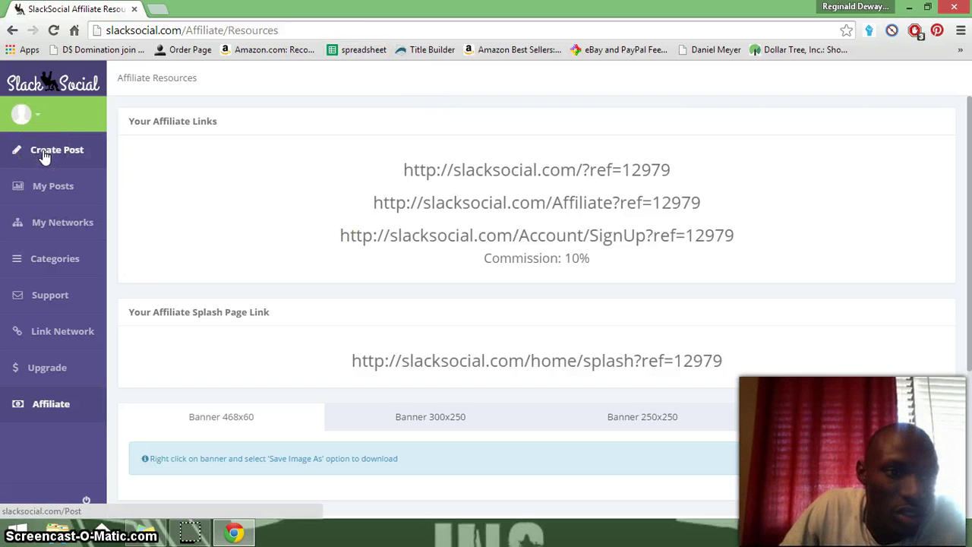
{"action": "left_click", "coordinate": [61, 193]}
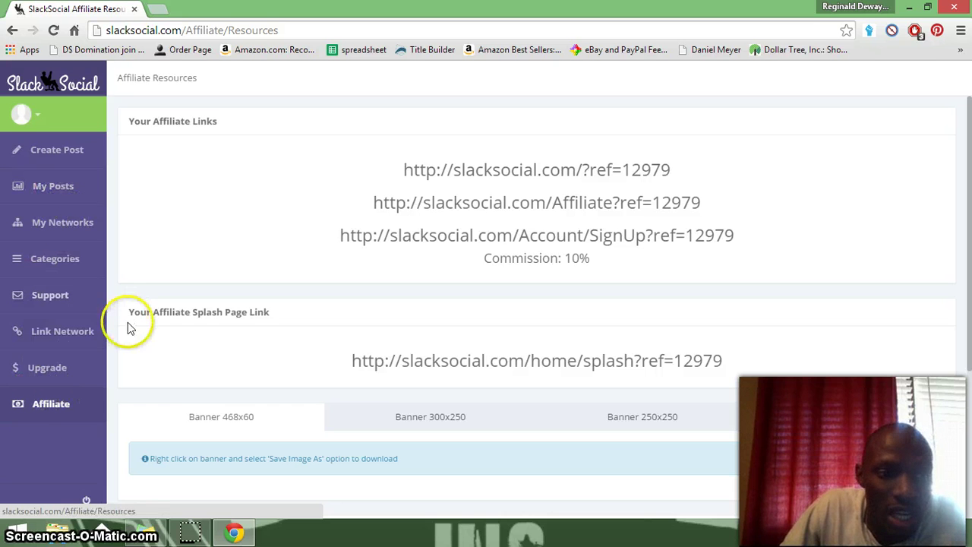
{"action": "left_click", "coordinate": [85, 303]}
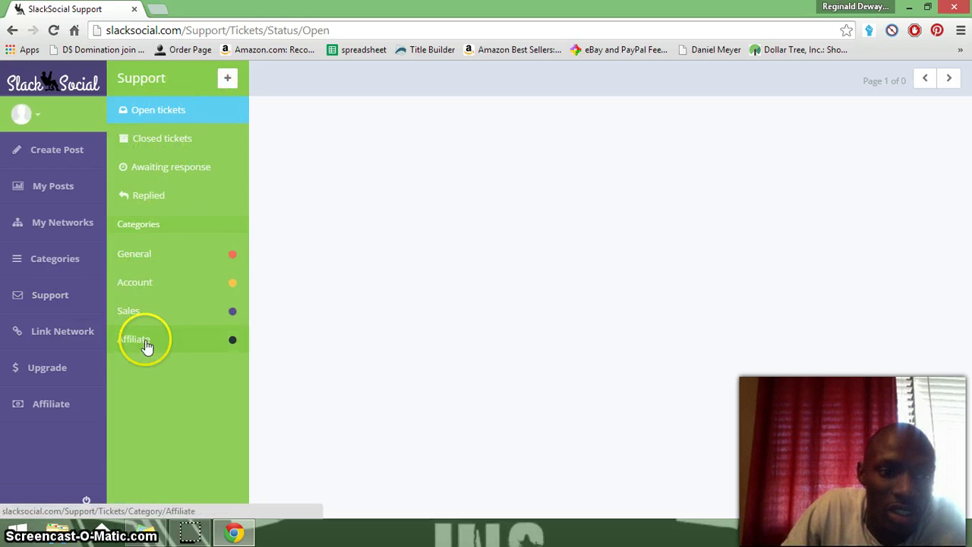
{"action": "left_click", "coordinate": [157, 8]}
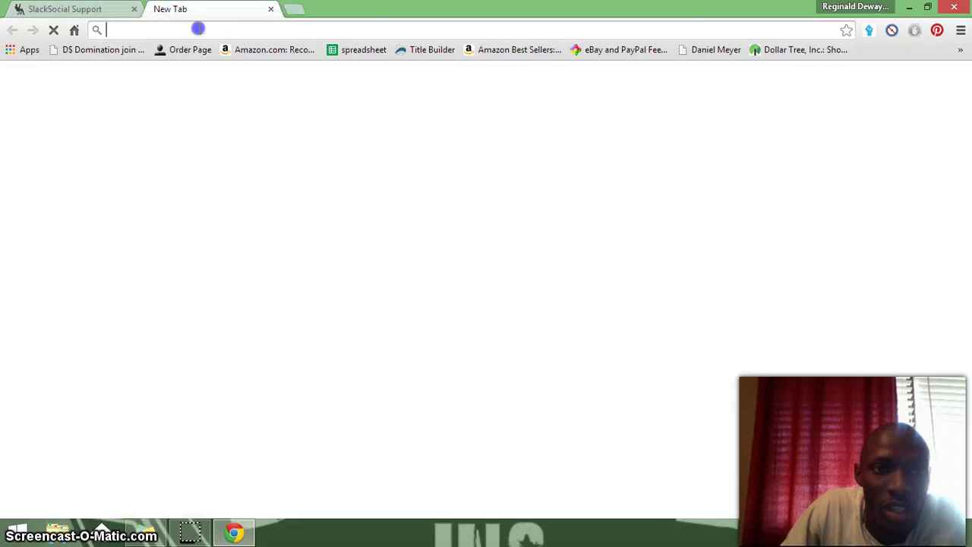
Enter 'facebook' in the new tab's address bar to load facebook.com
{"action": "type", "text": "facebook.com"}
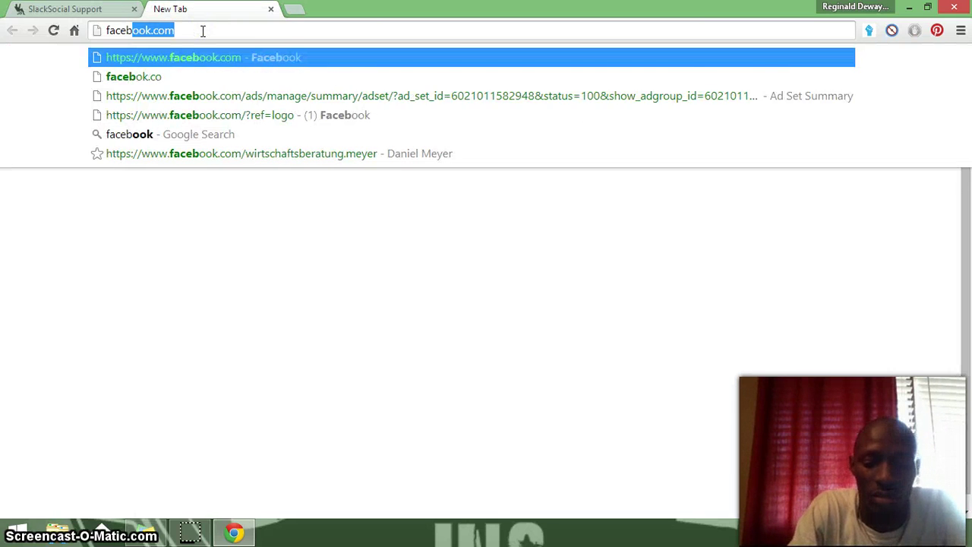
{"action": "key", "text": "Return"}
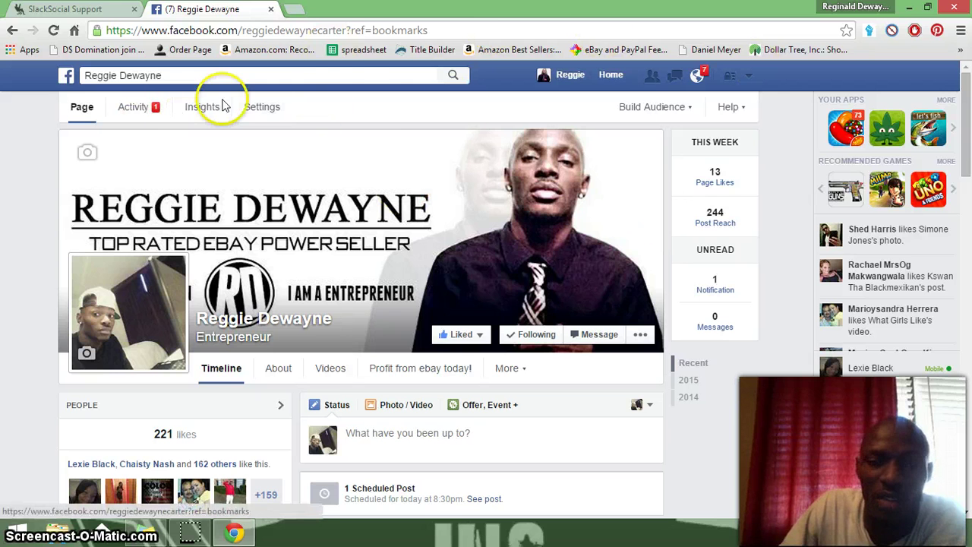
Scroll down the Page's timeline past the scheduled-post notice through its January posts
{"action": "scroll", "coordinate": [426, 216], "scroll_direction": "down", "scroll_amount": 3}
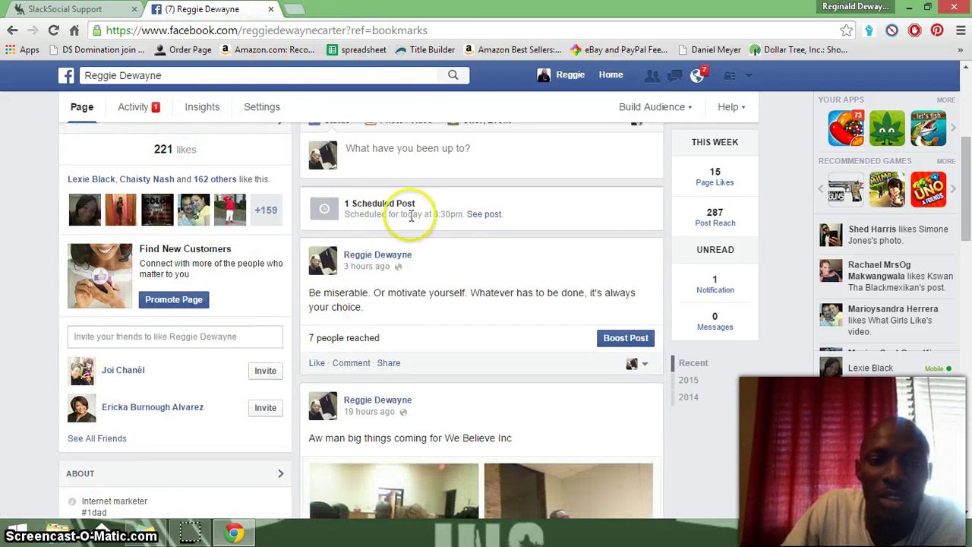
{"action": "scroll", "coordinate": [367, 417], "scroll_direction": "down", "scroll_amount": 3}
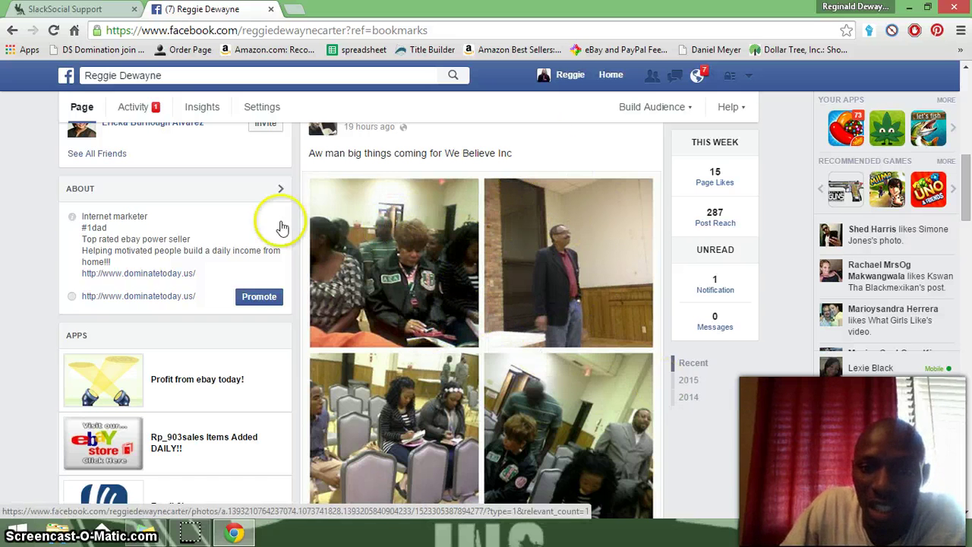
{"action": "scroll", "coordinate": [281, 227], "scroll_direction": "down", "scroll_amount": 5}
{"action": "scroll", "coordinate": [546, 217], "scroll_direction": "down", "scroll_amount": 3}
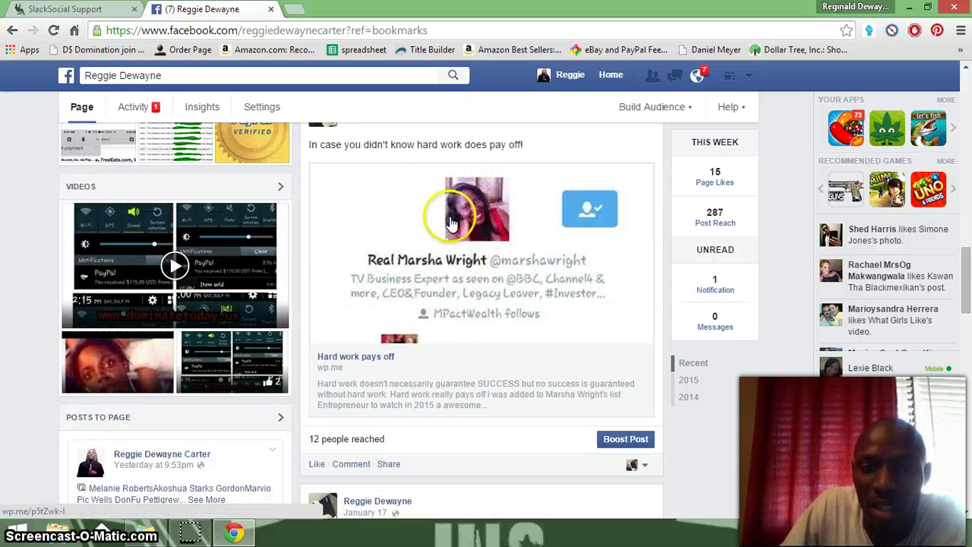
{"action": "scroll", "coordinate": [477, 301], "scroll_direction": "down", "scroll_amount": 1}
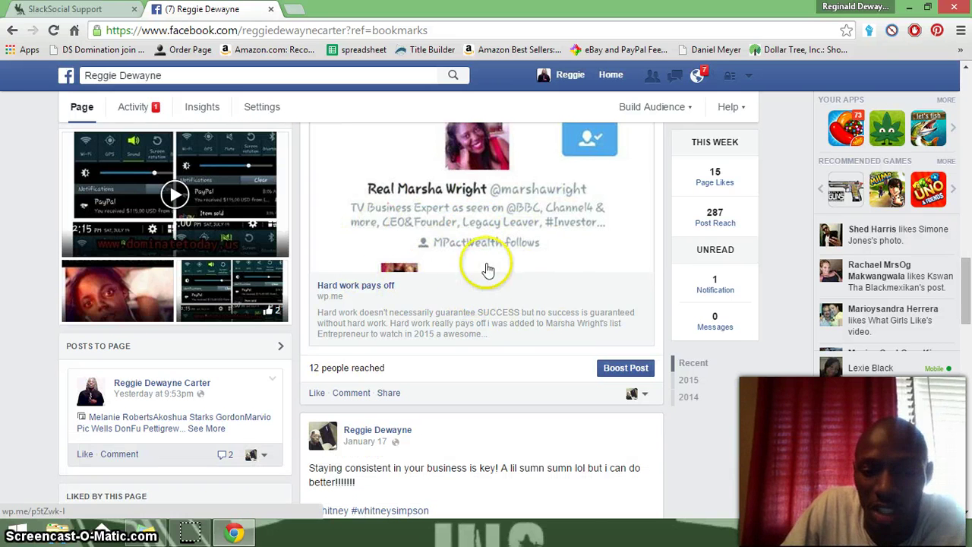
{"action": "scroll", "coordinate": [486, 265], "scroll_direction": "down", "scroll_amount": 2}
{"action": "scroll", "coordinate": [434, 314], "scroll_direction": "down", "scroll_amount": 3}
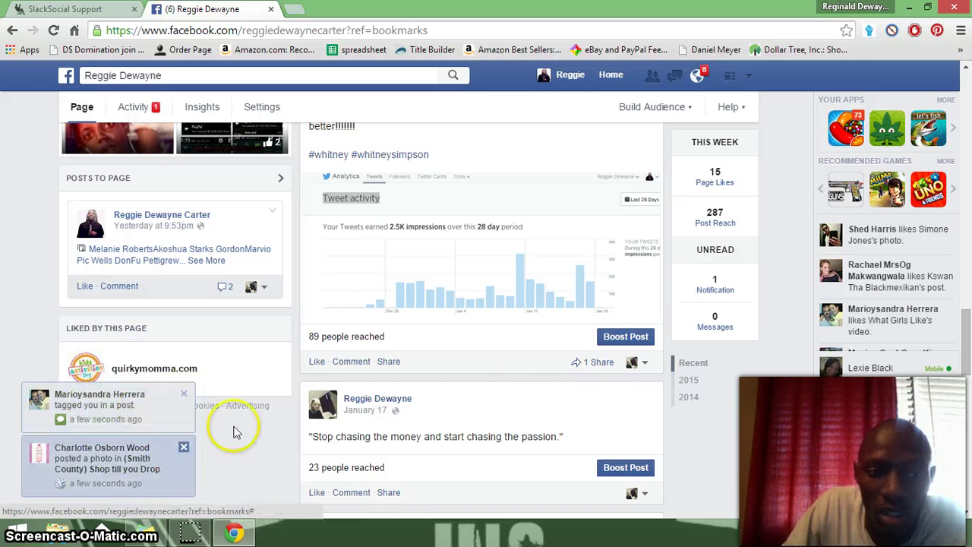
{"action": "scroll", "coordinate": [509, 369], "scroll_direction": "down", "scroll_amount": 1}
{"action": "scroll", "coordinate": [494, 362], "scroll_direction": "down", "scroll_amount": 2}
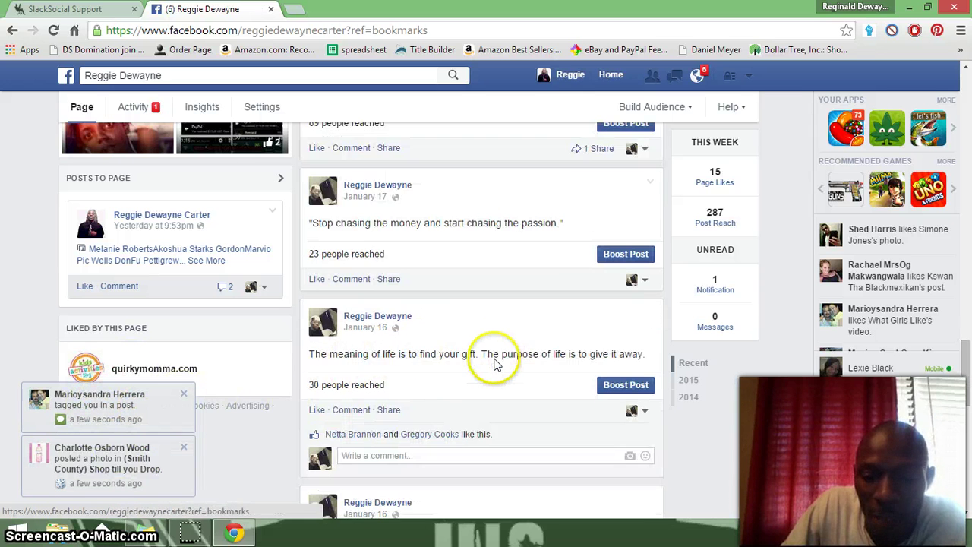
{"action": "scroll", "coordinate": [332, 393], "scroll_direction": "down", "scroll_amount": 2}
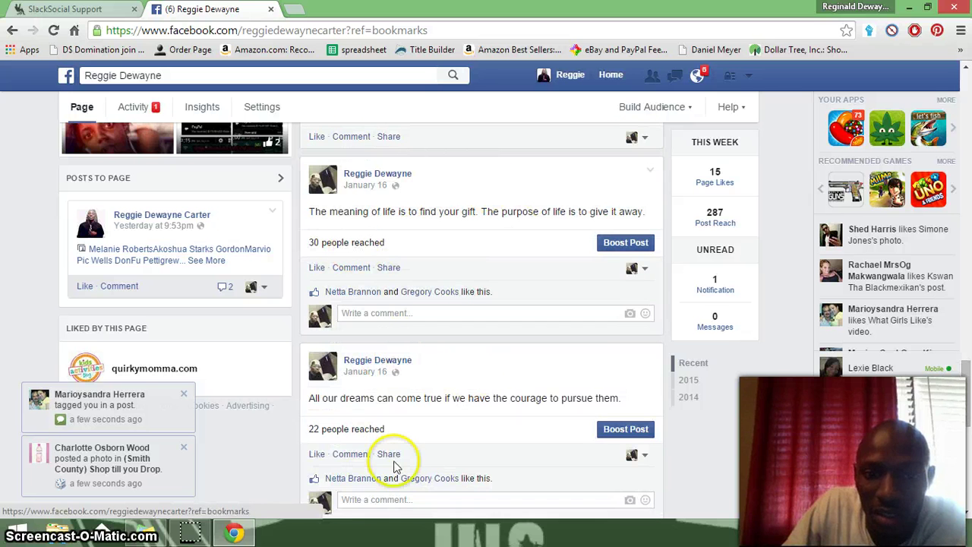
{"action": "scroll", "coordinate": [394, 465], "scroll_direction": "down", "scroll_amount": 4}
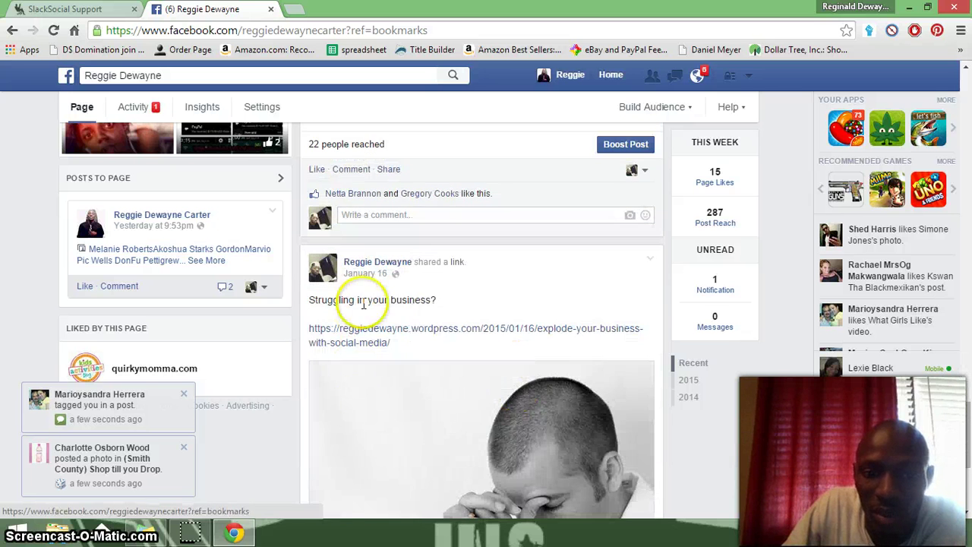
{"action": "scroll", "coordinate": [623, 343], "scroll_direction": "down", "scroll_amount": 4}
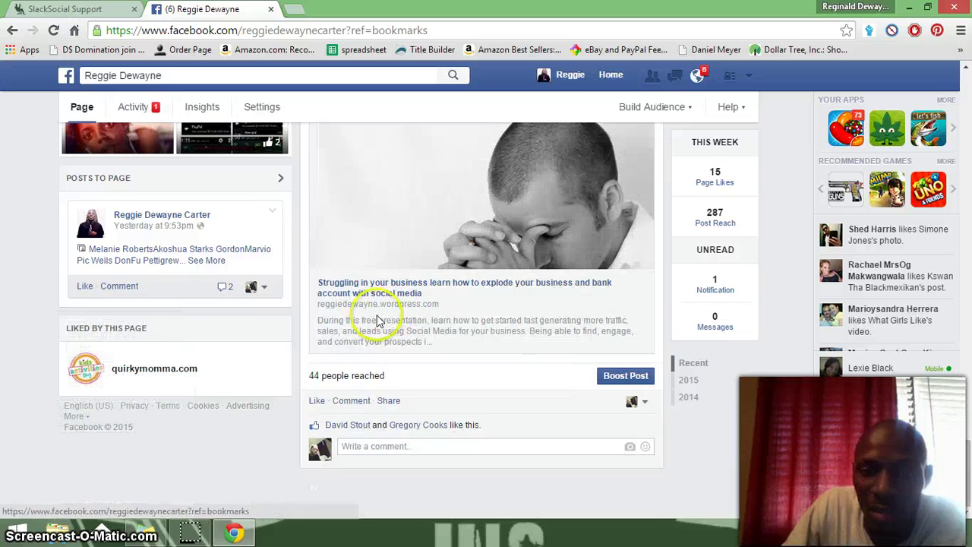
{"action": "scroll", "coordinate": [412, 278], "scroll_direction": "down", "scroll_amount": 4}
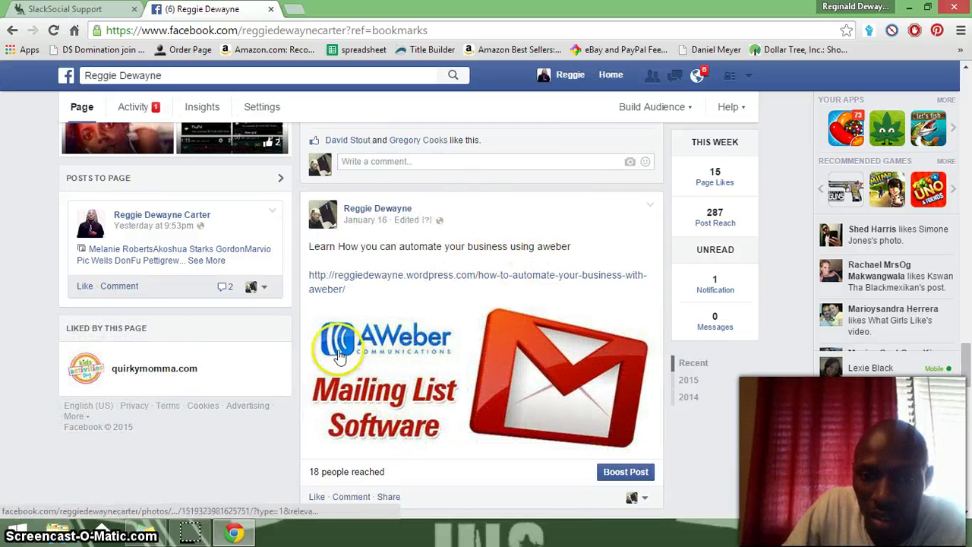
{"action": "scroll", "coordinate": [542, 288], "scroll_direction": "down", "scroll_amount": 3}
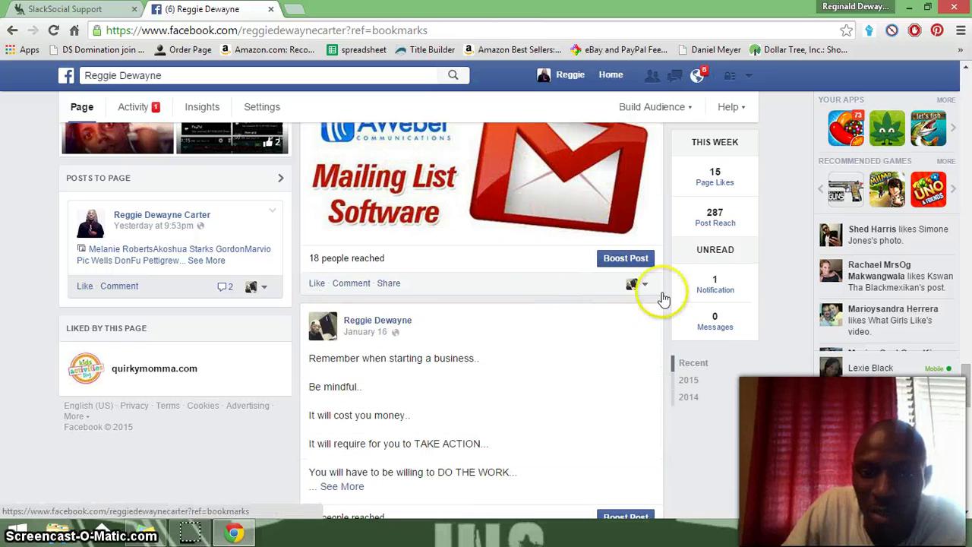
{"action": "scroll", "coordinate": [430, 254], "scroll_direction": "down", "scroll_amount": 6}
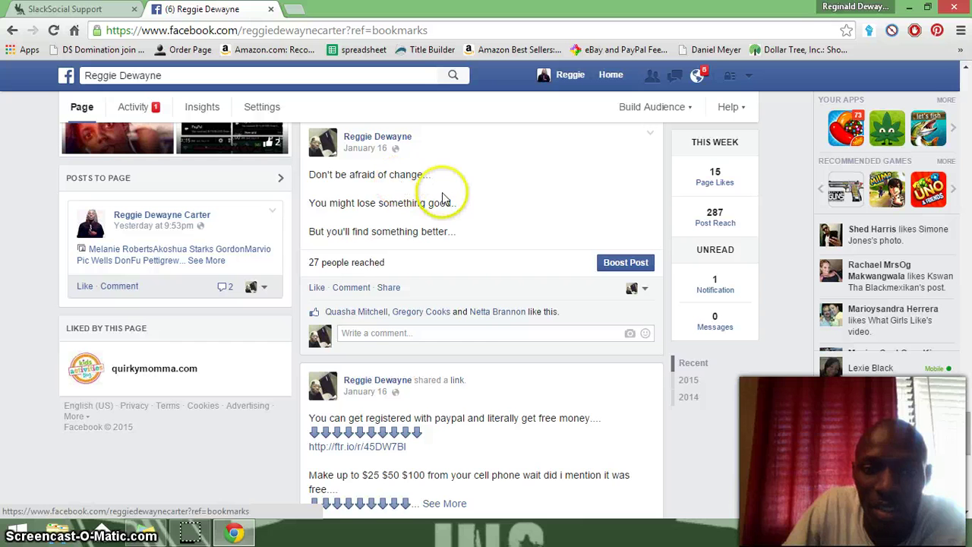
{"action": "scroll", "coordinate": [470, 212], "scroll_direction": "down", "scroll_amount": 3}
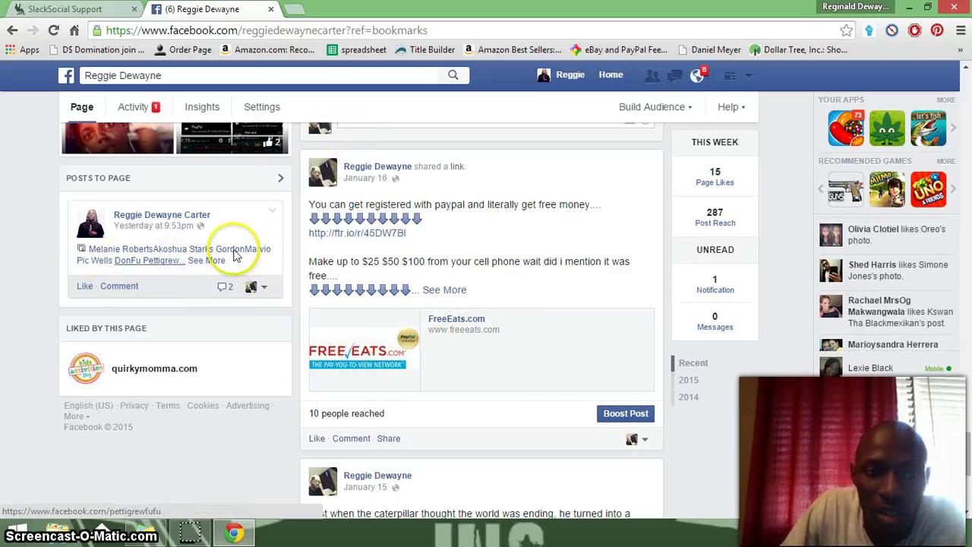
{"action": "scroll", "coordinate": [239, 243], "scroll_direction": "down", "scroll_amount": 2}
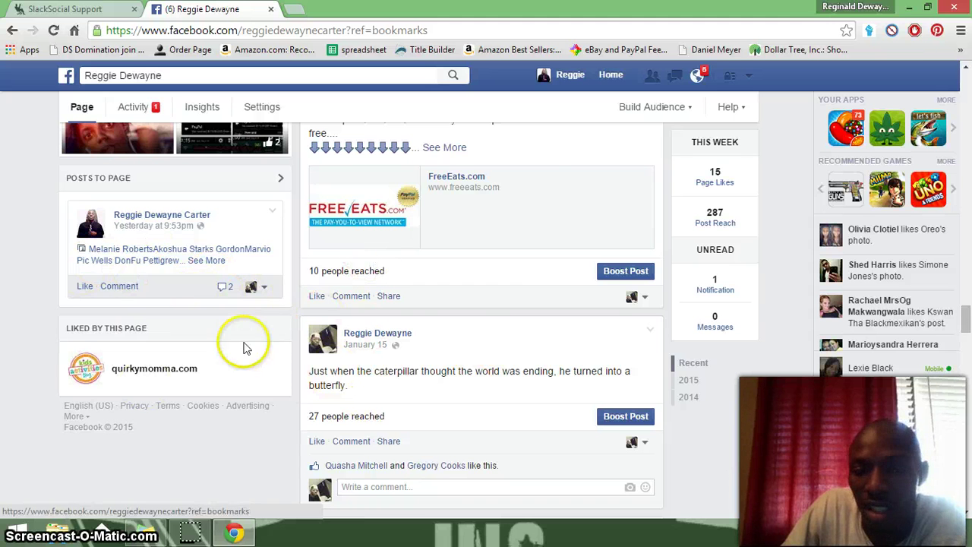
{"action": "scroll", "coordinate": [525, 289], "scroll_direction": "down", "scroll_amount": 8}
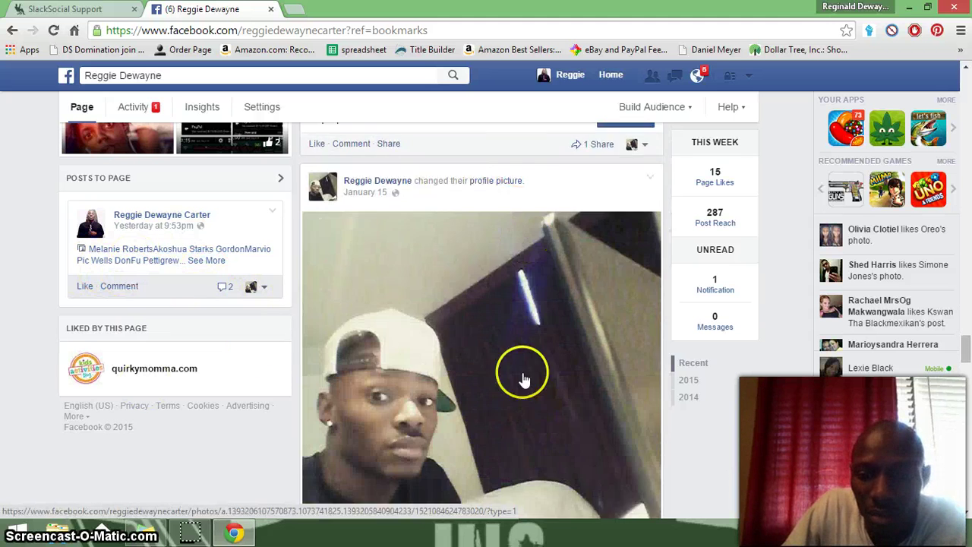
{"action": "scroll", "coordinate": [481, 420], "scroll_direction": "down", "scroll_amount": 5}
{"action": "scroll", "coordinate": [506, 325], "scroll_direction": "up", "scroll_amount": 5}
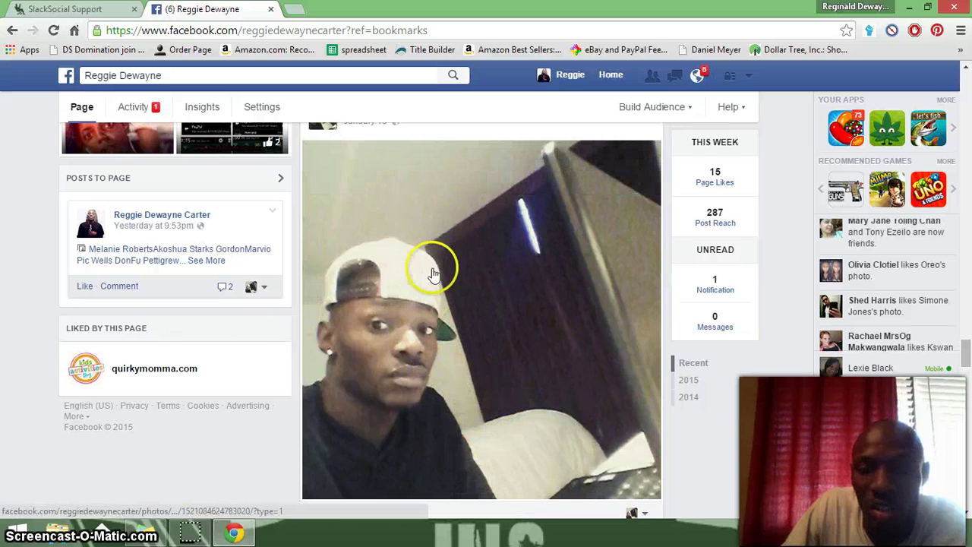
{"action": "scroll", "coordinate": [379, 233], "scroll_direction": "down", "scroll_amount": 3}
{"action": "scroll", "coordinate": [382, 256], "scroll_direction": "up", "scroll_amount": 3}
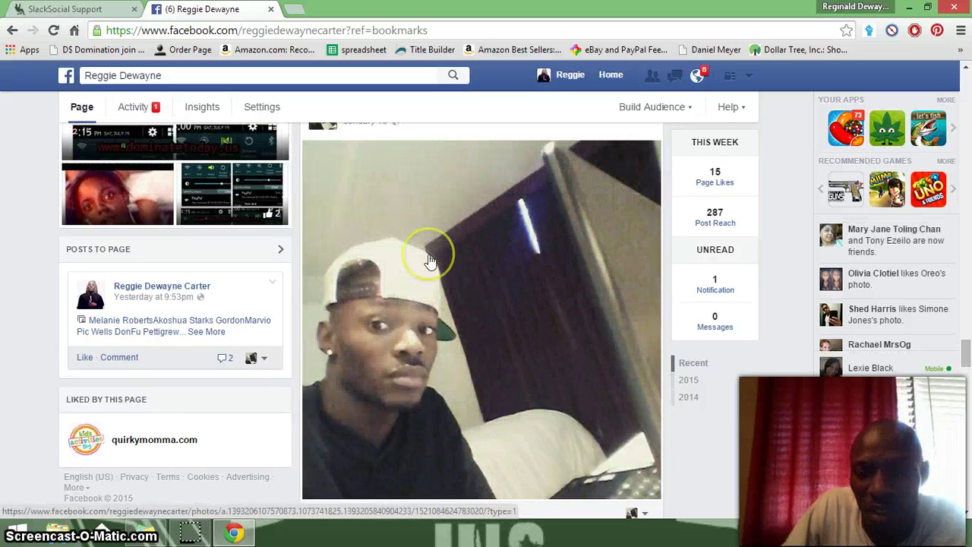
{"action": "scroll", "coordinate": [516, 245], "scroll_direction": "down", "scroll_amount": 3}
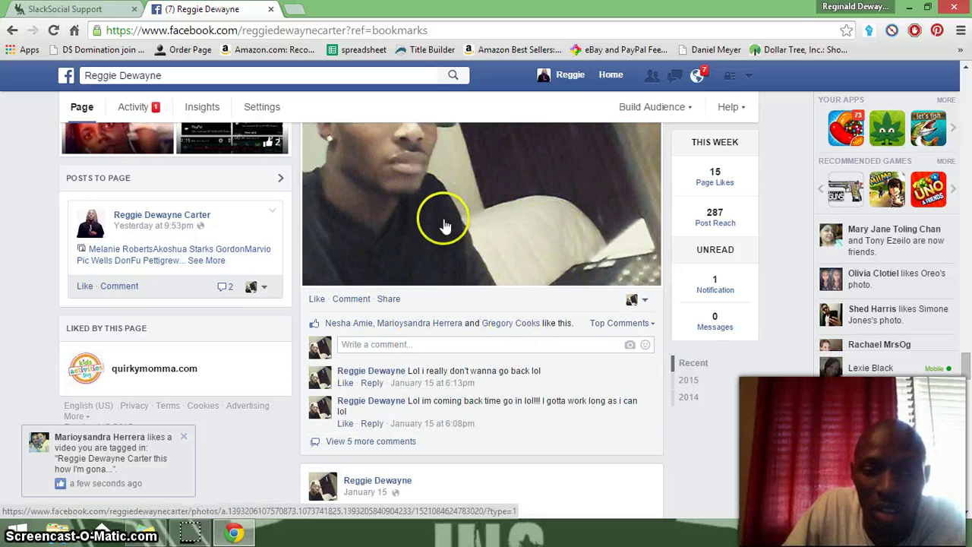
{"action": "scroll", "coordinate": [444, 226], "scroll_direction": "down", "scroll_amount": 8}
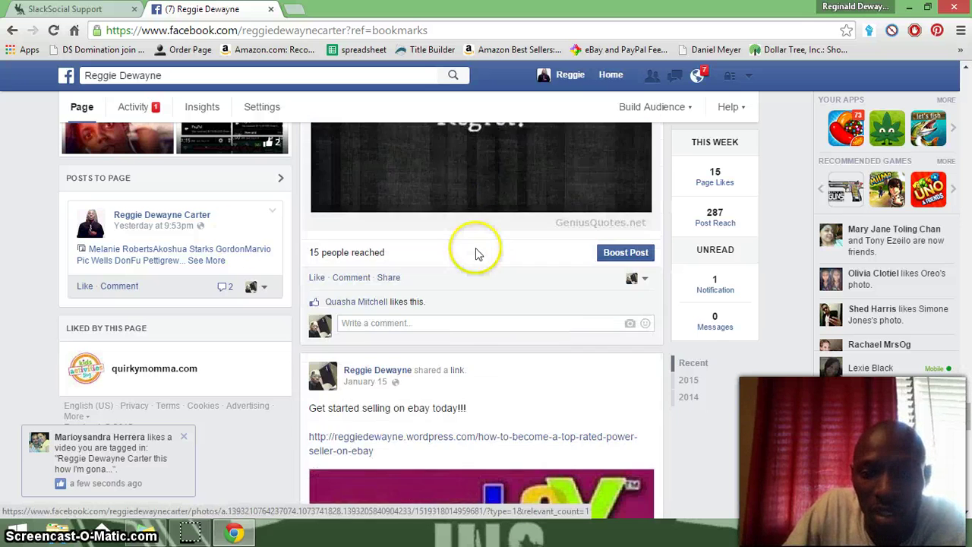
{"action": "scroll", "coordinate": [475, 256], "scroll_direction": "down", "scroll_amount": 15}
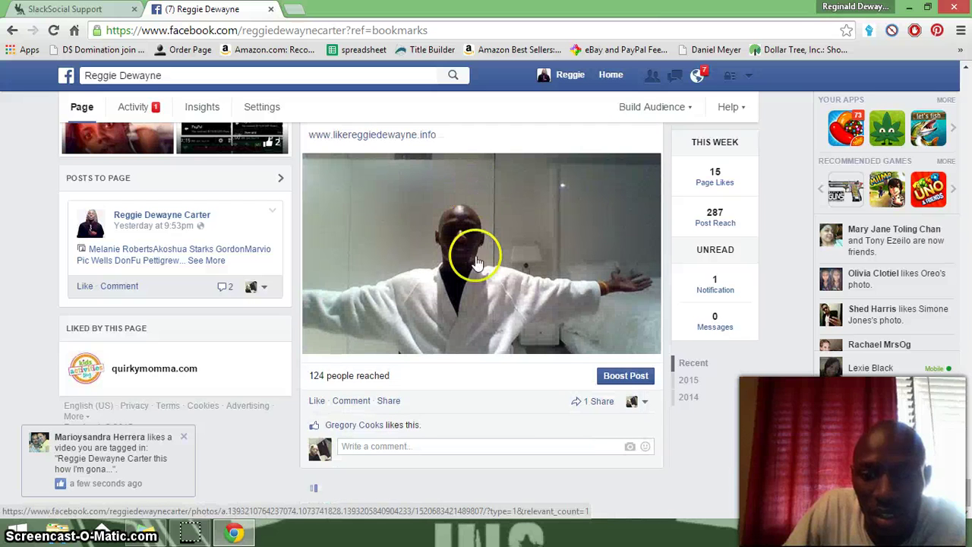
{"action": "scroll", "coordinate": [451, 299], "scroll_direction": "up", "scroll_amount": 1}
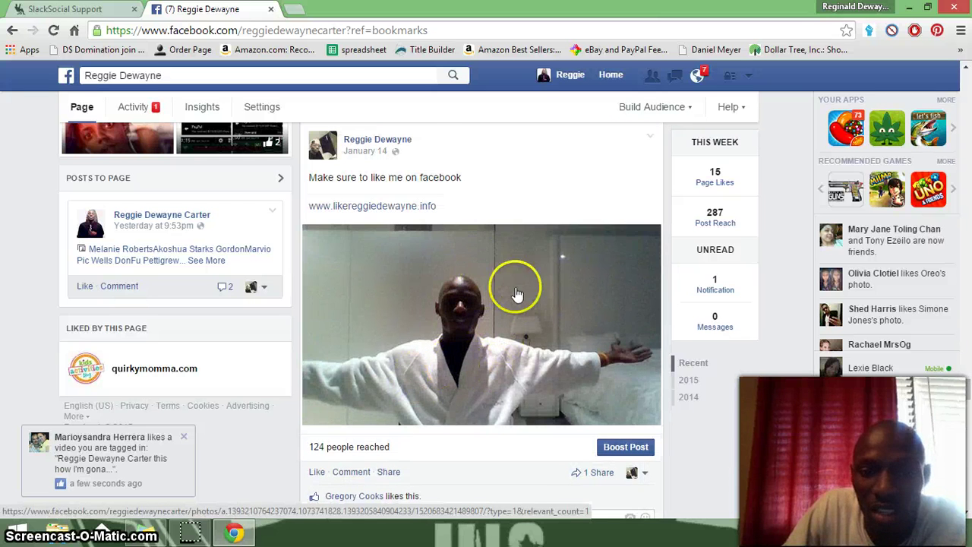
{"action": "scroll", "coordinate": [479, 357], "scroll_direction": "down", "scroll_amount": 7}
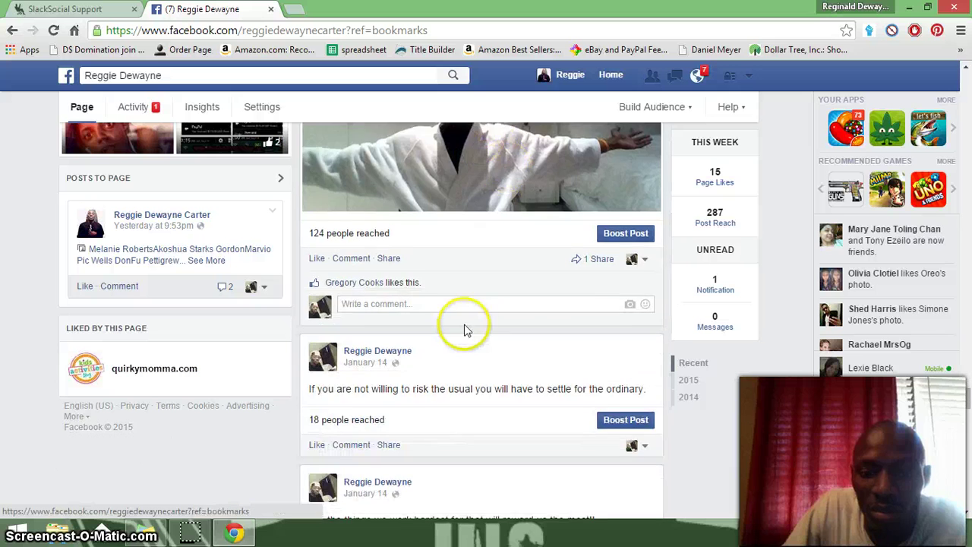
{"action": "scroll", "coordinate": [403, 303], "scroll_direction": "down", "scroll_amount": 2}
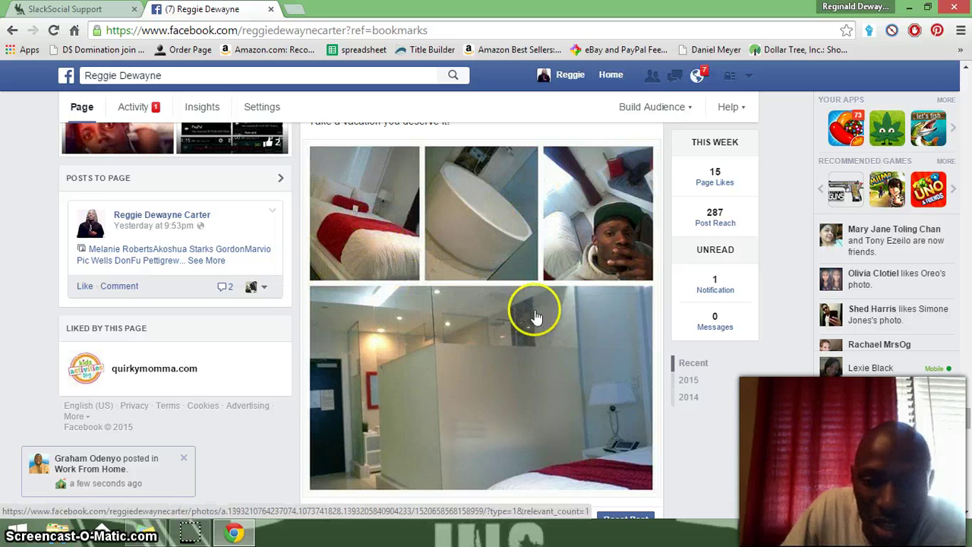
{"action": "scroll", "coordinate": [427, 201], "scroll_direction": "down", "scroll_amount": 4}
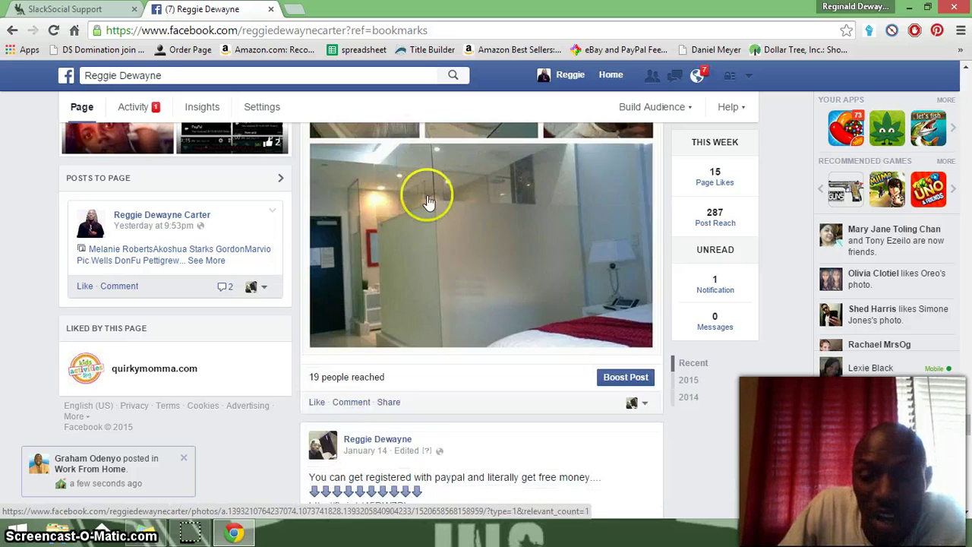
{"action": "scroll", "coordinate": [482, 240], "scroll_direction": "up", "scroll_amount": 3}
{"action": "scroll", "coordinate": [481, 240], "scroll_direction": "up", "scroll_amount": 1}
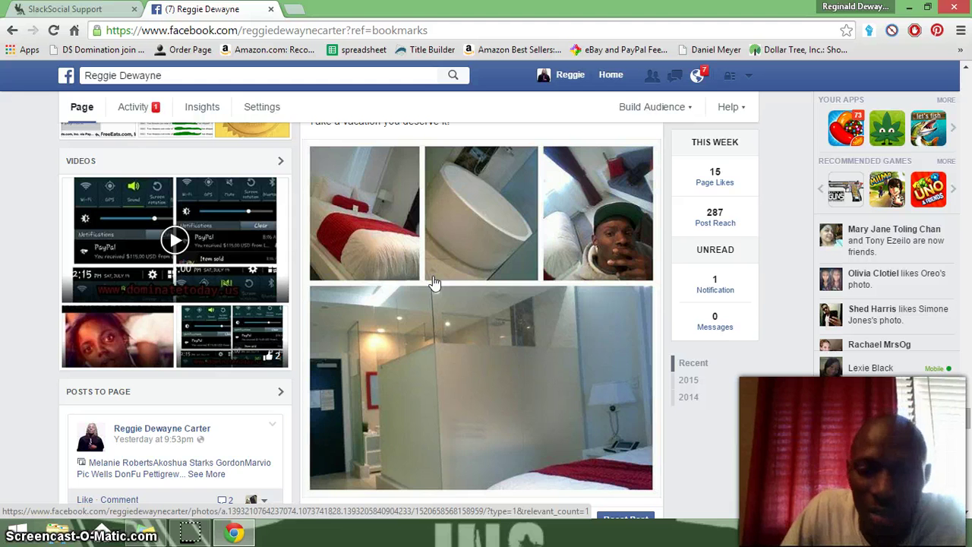
{"action": "scroll", "coordinate": [498, 251], "scroll_direction": "down", "scroll_amount": 5}
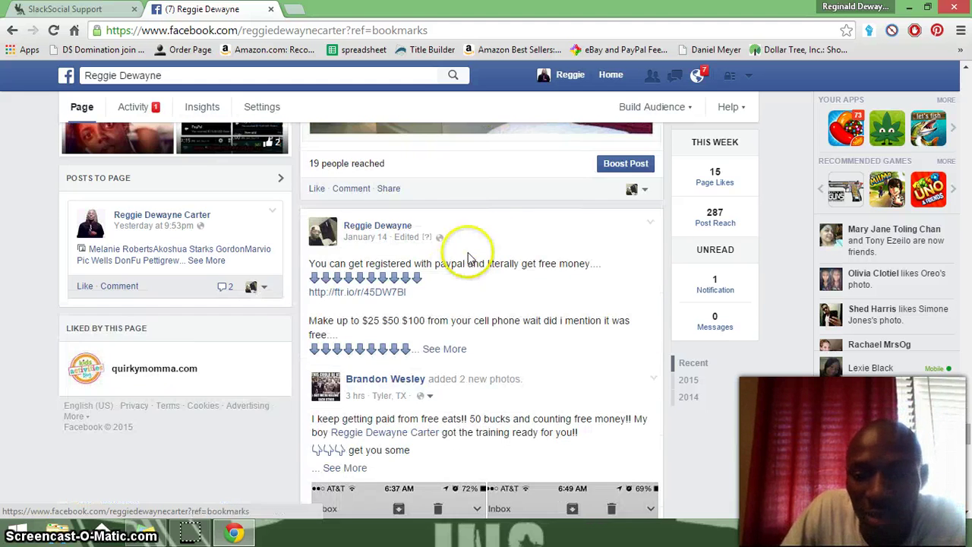
{"action": "scroll", "coordinate": [502, 228], "scroll_direction": "up", "scroll_amount": 7}
{"action": "scroll", "coordinate": [518, 327], "scroll_direction": "down", "scroll_amount": 2}
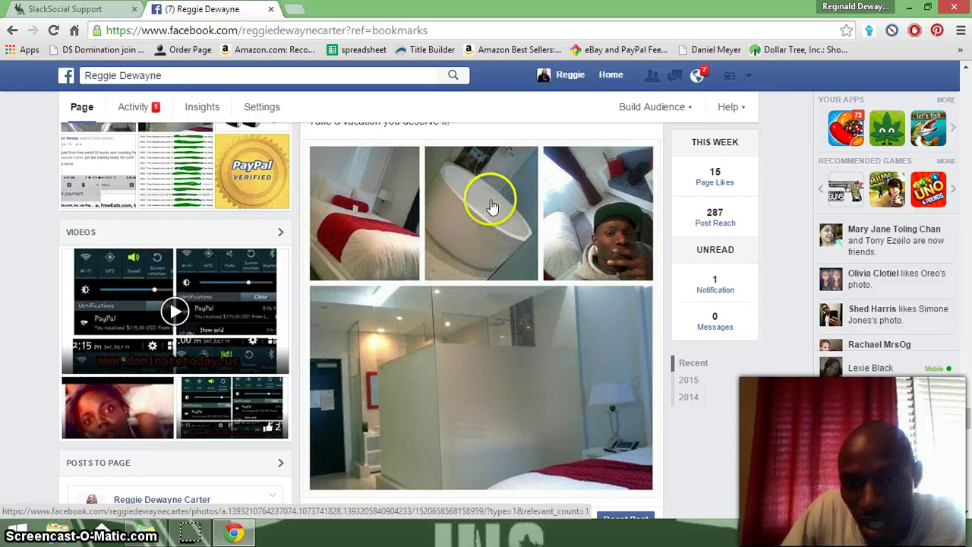
{"action": "scroll", "coordinate": [492, 205], "scroll_direction": "down", "scroll_amount": 1}
{"action": "scroll", "coordinate": [507, 212], "scroll_direction": "up", "scroll_amount": 2}
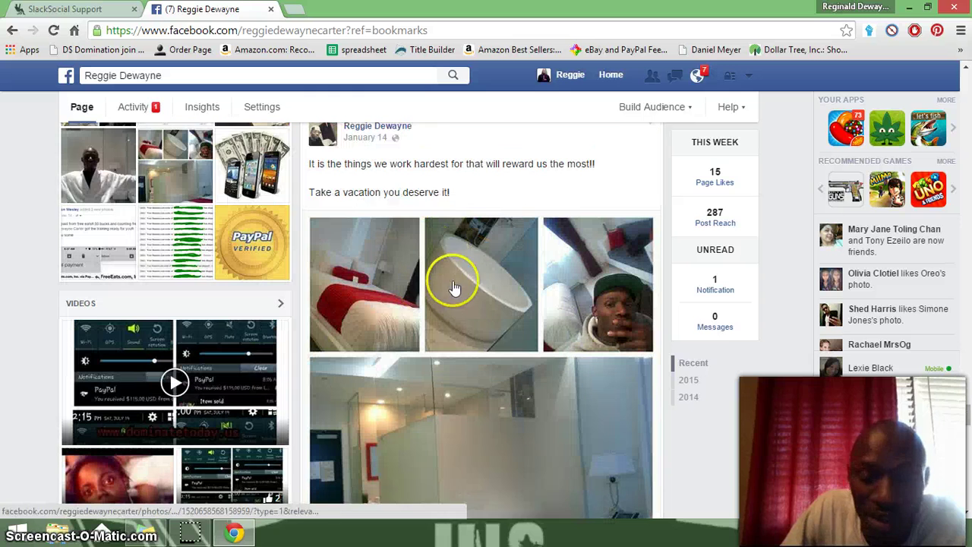
{"action": "scroll", "coordinate": [451, 278], "scroll_direction": "down", "scroll_amount": 1}
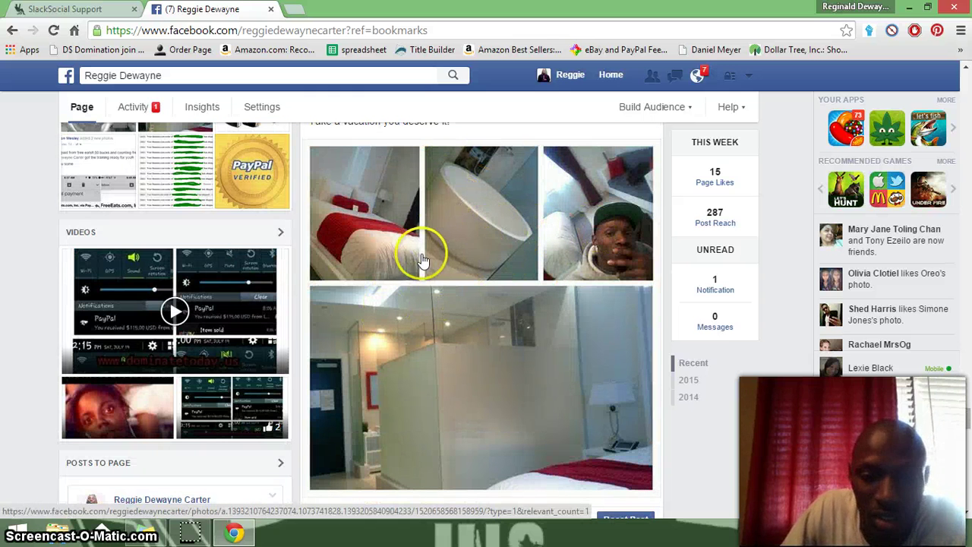
{"action": "scroll", "coordinate": [427, 258], "scroll_direction": "down", "scroll_amount": 14}
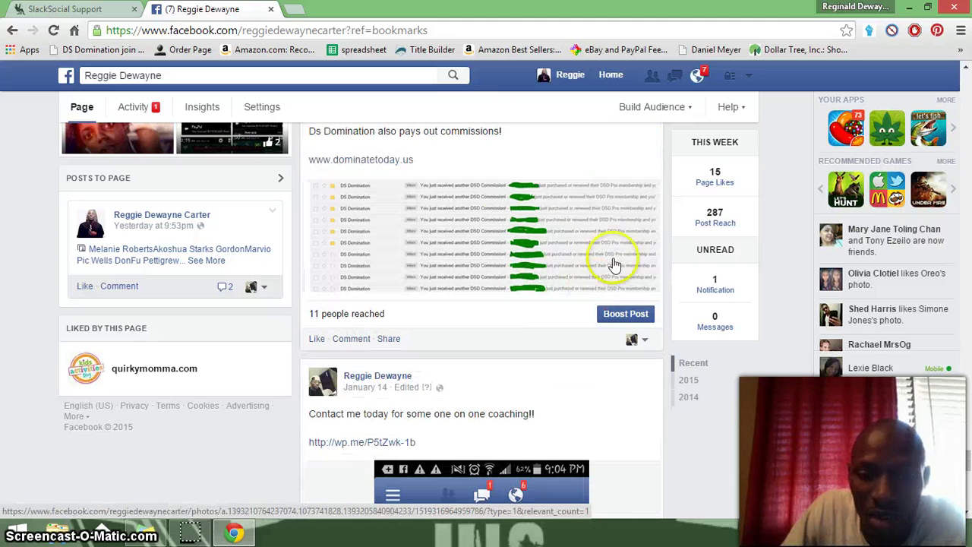
{"action": "scroll", "coordinate": [448, 198], "scroll_direction": "up", "scroll_amount": 1}
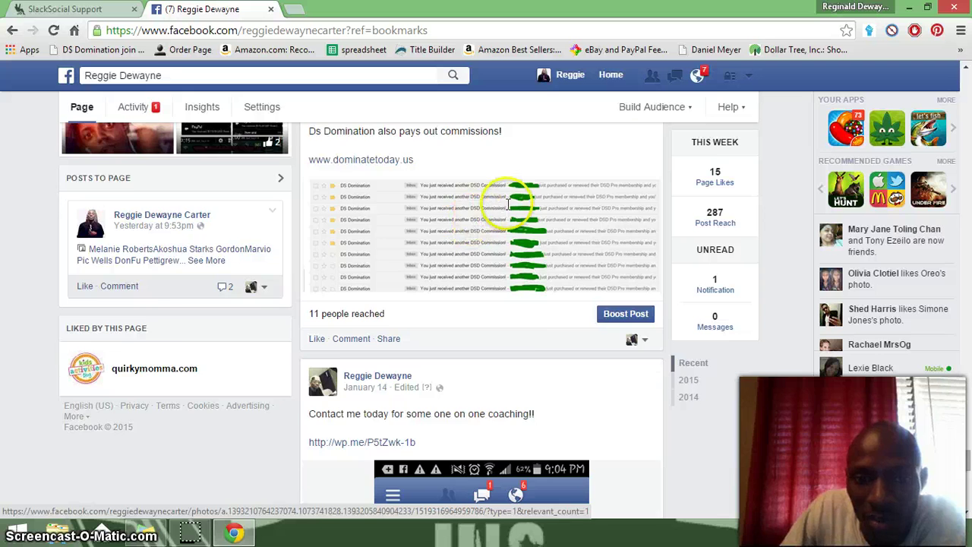
{"action": "scroll", "coordinate": [494, 199], "scroll_direction": "up", "scroll_amount": 1}
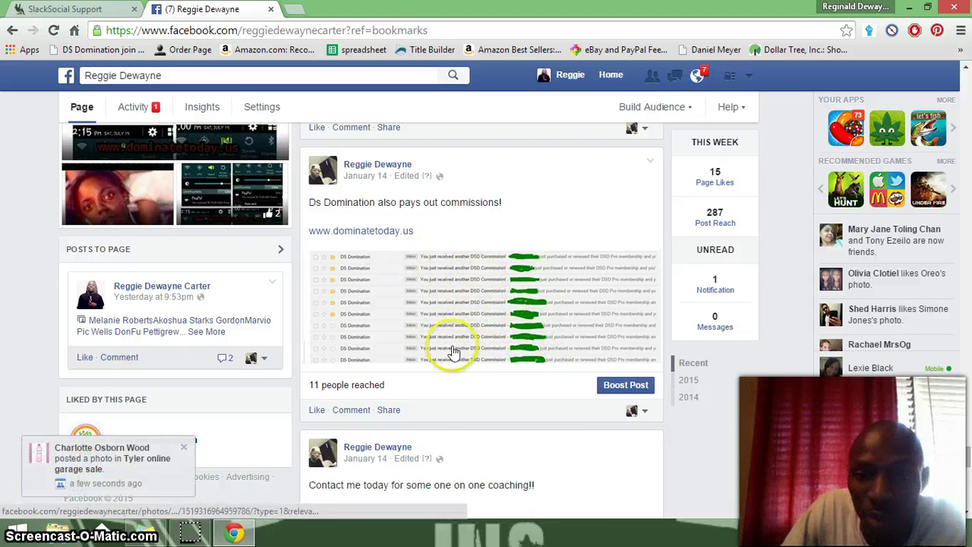
{"action": "scroll", "coordinate": [454, 352], "scroll_direction": "down", "scroll_amount": 4}
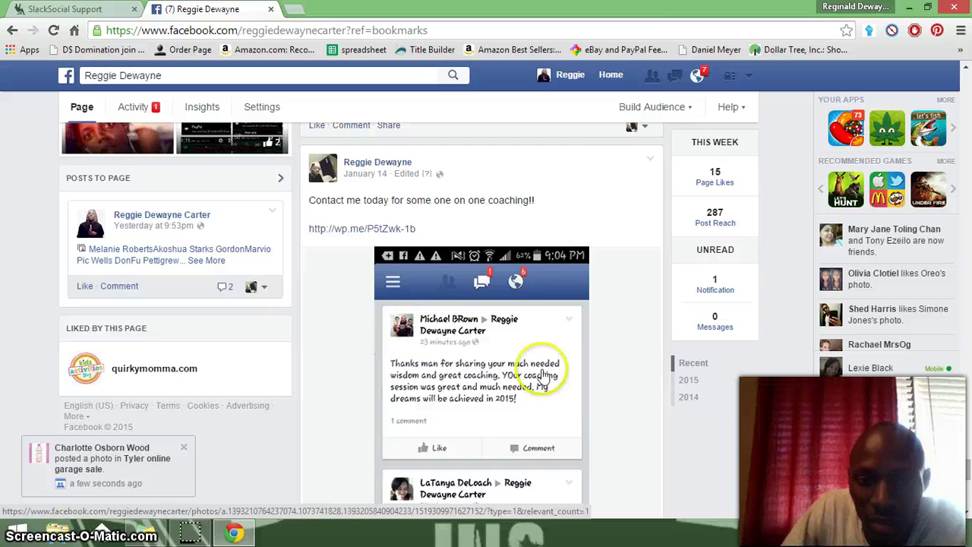
{"action": "scroll", "coordinate": [397, 259], "scroll_direction": "down", "scroll_amount": 2}
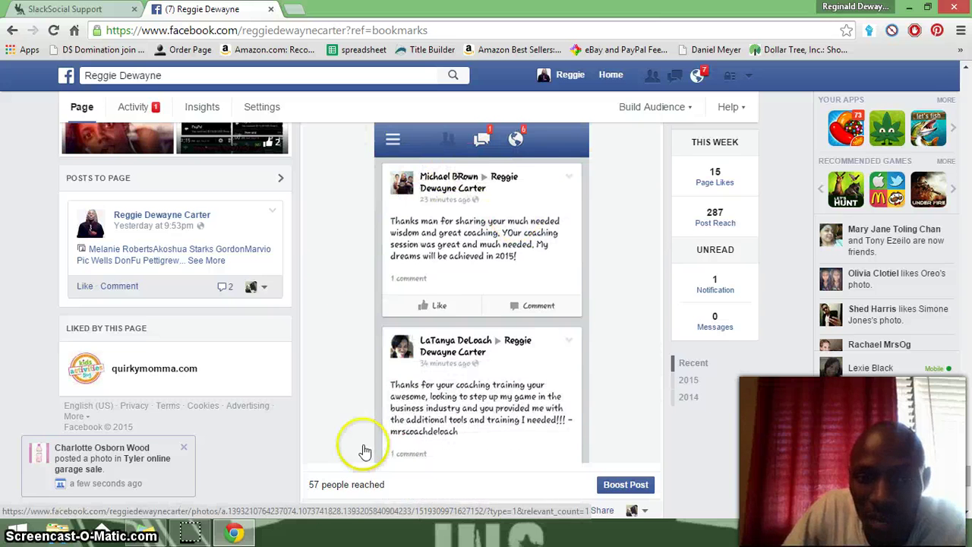
{"action": "scroll", "coordinate": [452, 357], "scroll_direction": "down", "scroll_amount": 5}
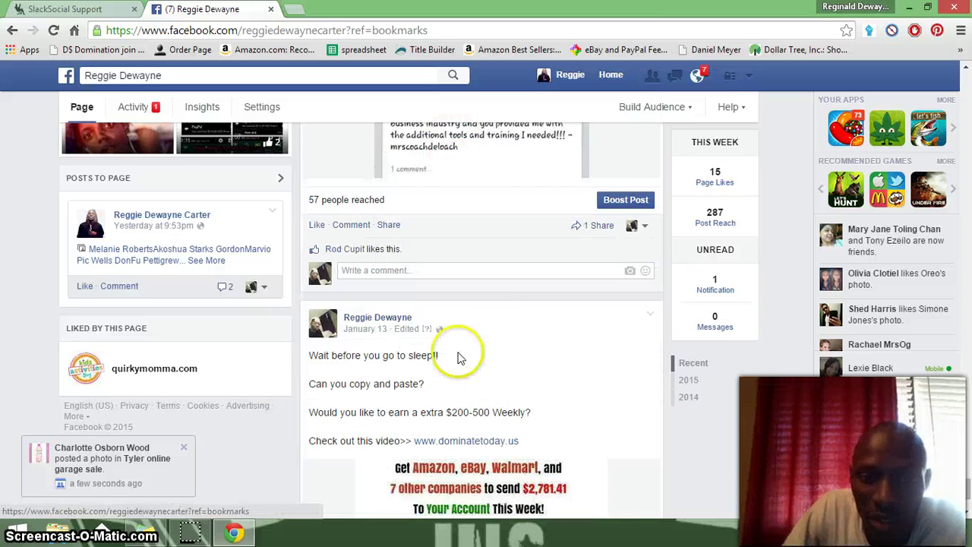
{"action": "scroll", "coordinate": [359, 199], "scroll_direction": "down", "scroll_amount": 2}
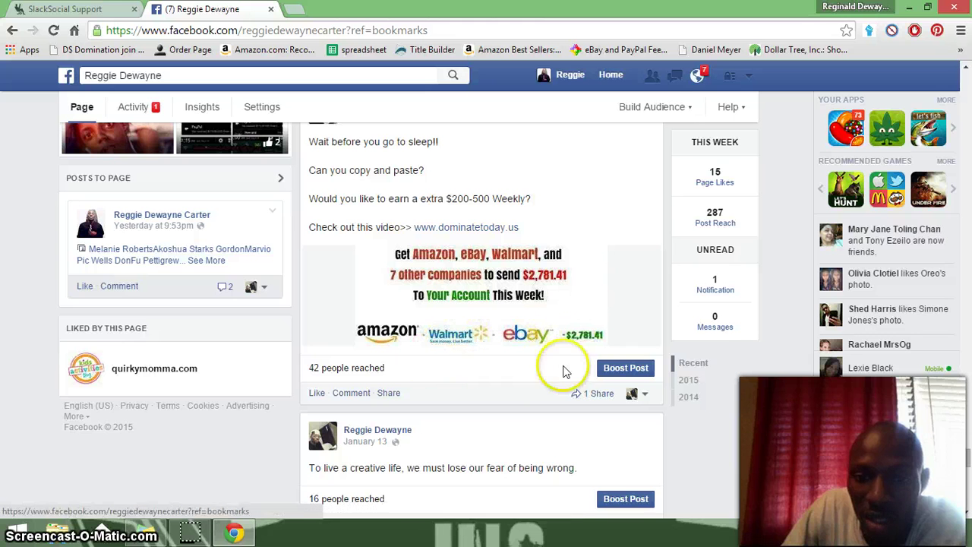
{"action": "scroll", "coordinate": [562, 372], "scroll_direction": "down", "scroll_amount": 3}
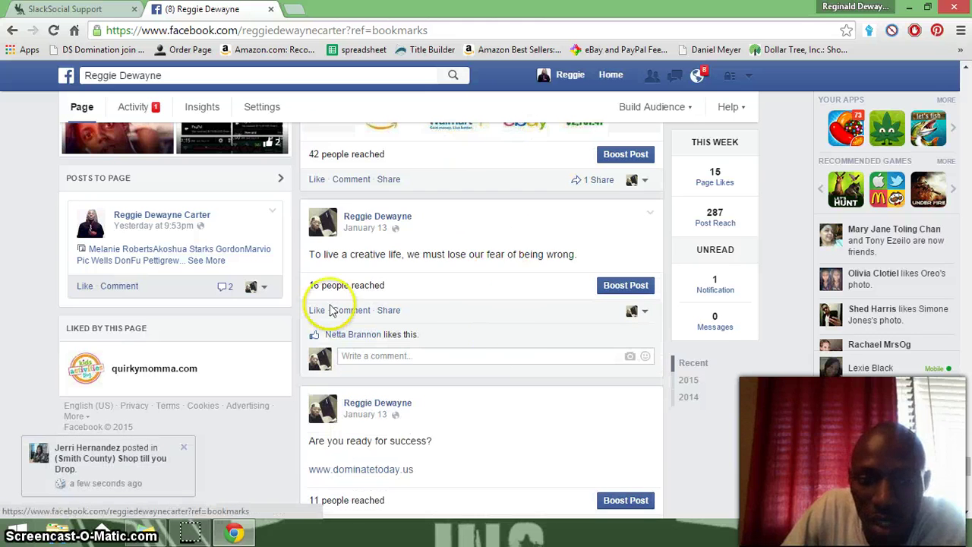
{"action": "scroll", "coordinate": [542, 278], "scroll_direction": "down", "scroll_amount": 6}
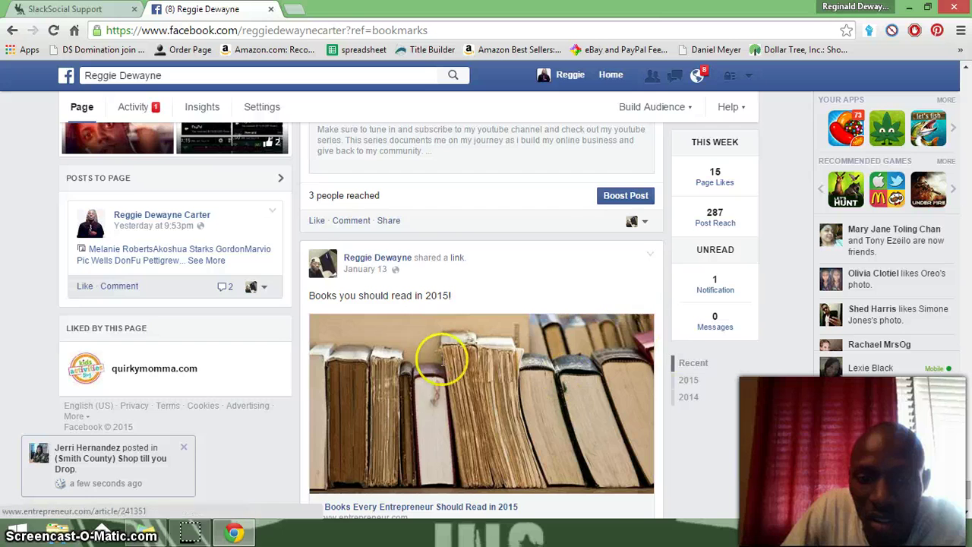
{"action": "scroll", "coordinate": [440, 347], "scroll_direction": "up", "scroll_amount": 4}
{"action": "scroll", "coordinate": [955, 372], "scroll_direction": "up", "scroll_amount": 5}
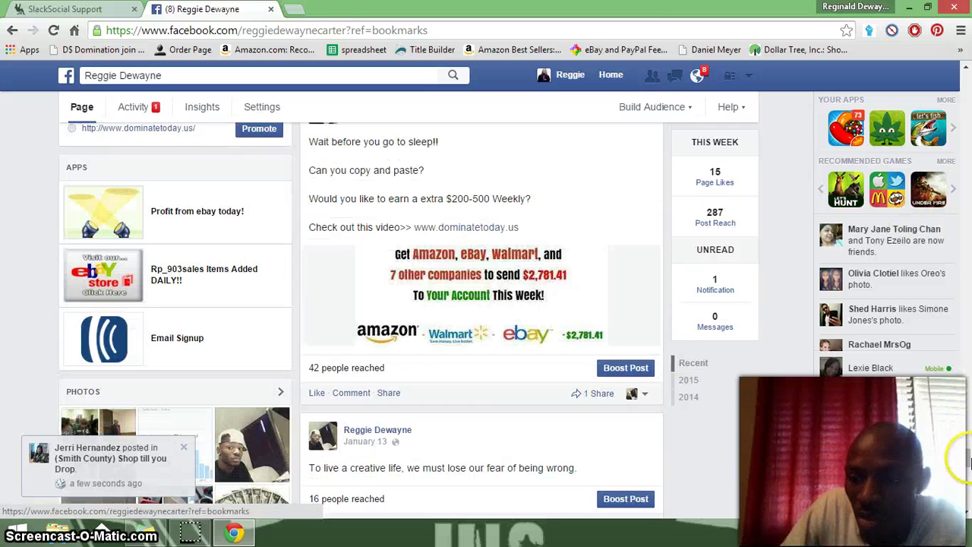
Check the timeline top for today's 8:30pm scheduled post, then open and close the More dropdown
{"action": "left_click_drag", "start_coordinate": [968, 277], "coordinate": [966, 72]}
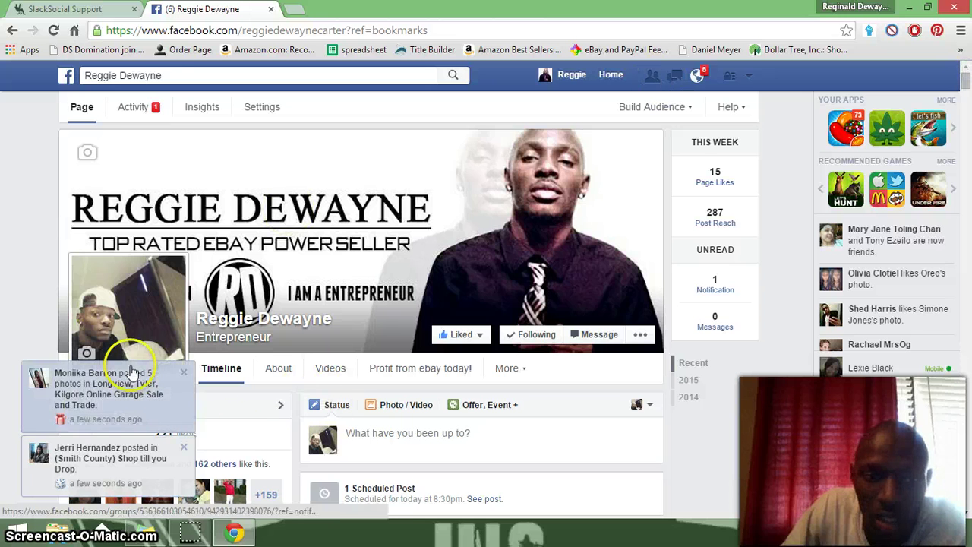
{"action": "scroll", "coordinate": [387, 319], "scroll_direction": "down", "scroll_amount": 3}
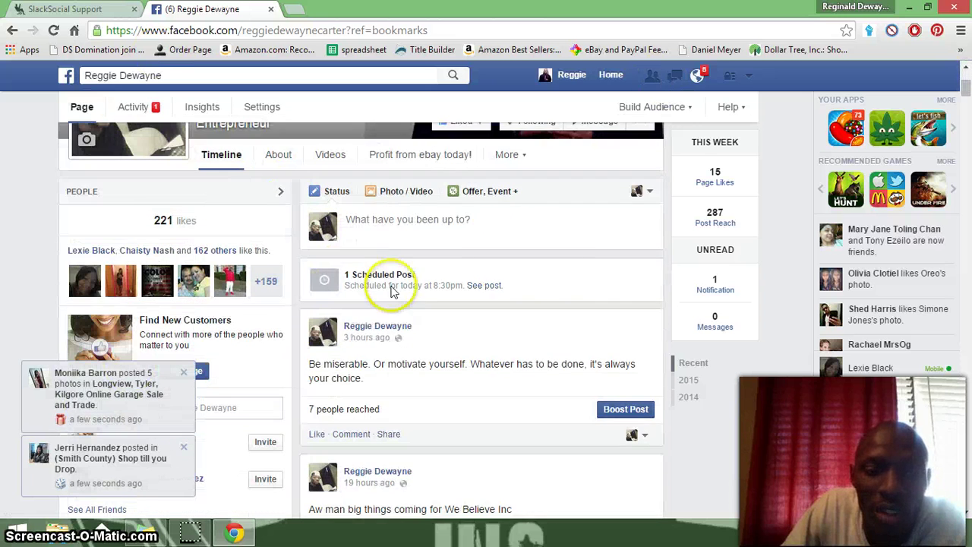
{"action": "scroll", "coordinate": [372, 262], "scroll_direction": "down", "scroll_amount": 6}
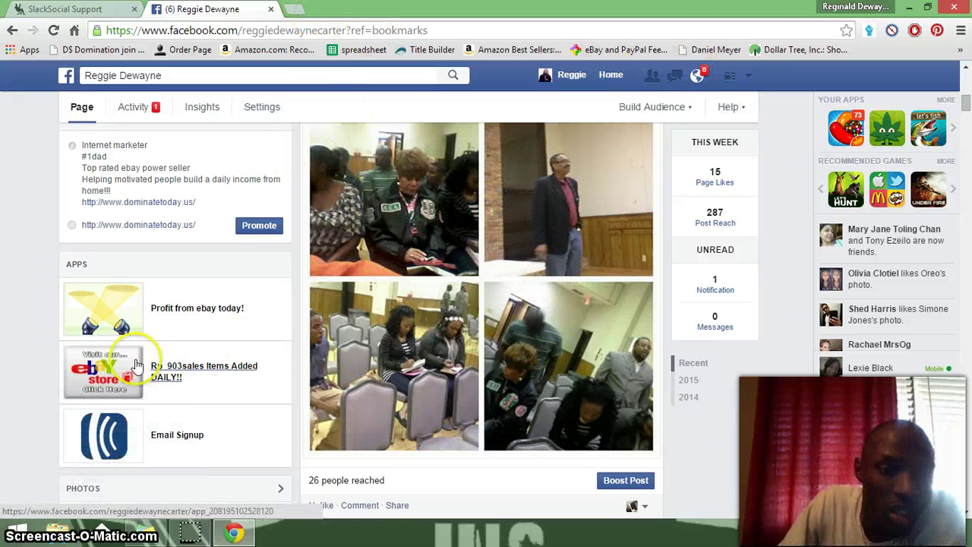
{"action": "scroll", "coordinate": [271, 243], "scroll_direction": "up", "scroll_amount": 10}
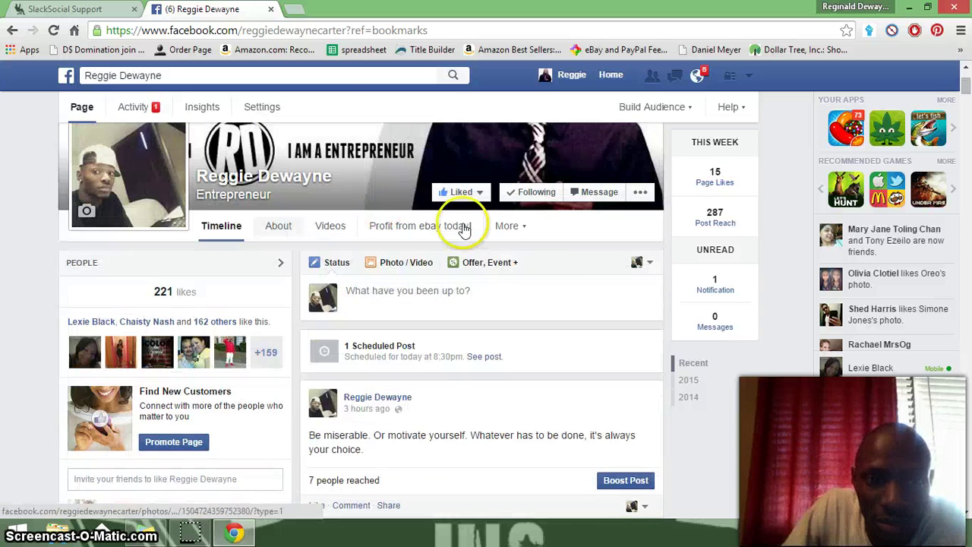
{"action": "scroll", "coordinate": [448, 341], "scroll_direction": "down", "scroll_amount": 2}
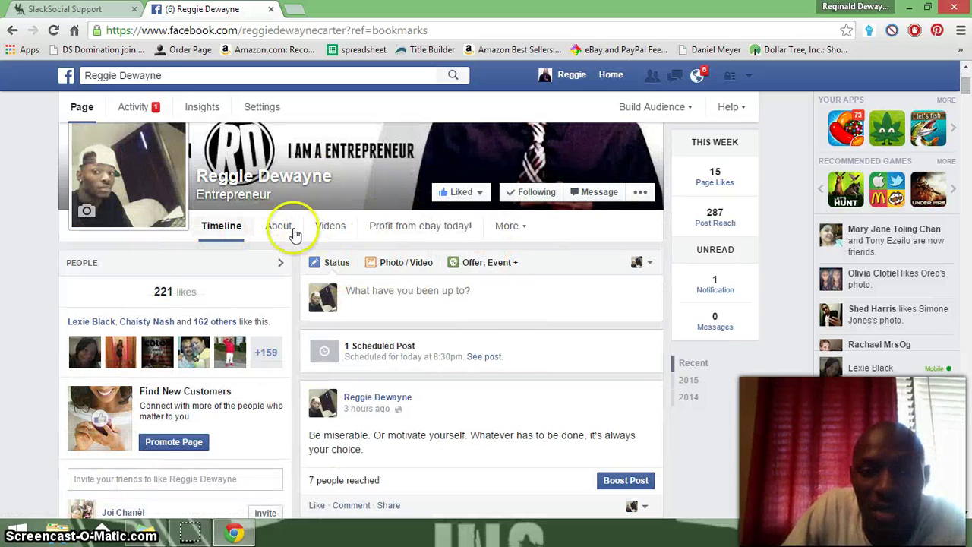
{"action": "left_click", "coordinate": [525, 226]}
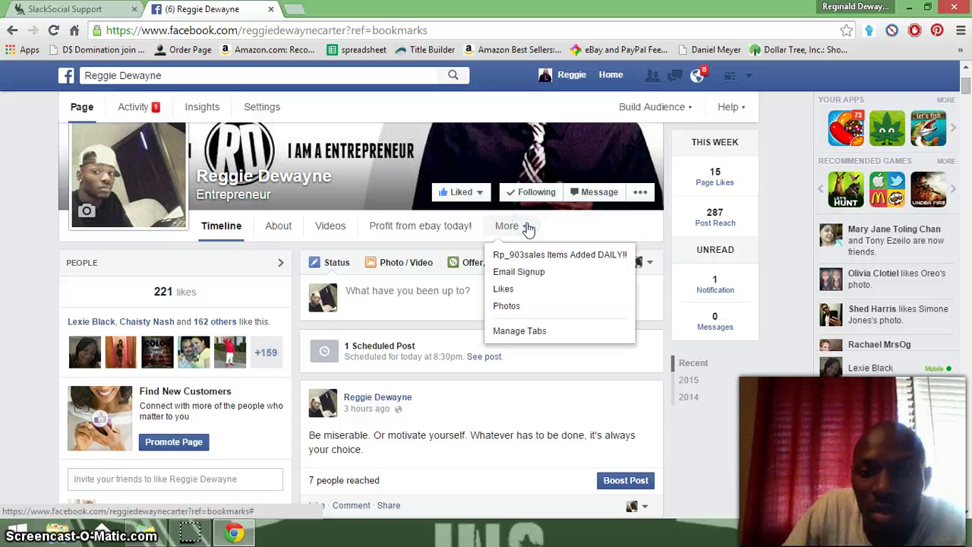
{"action": "left_click", "coordinate": [596, 225]}
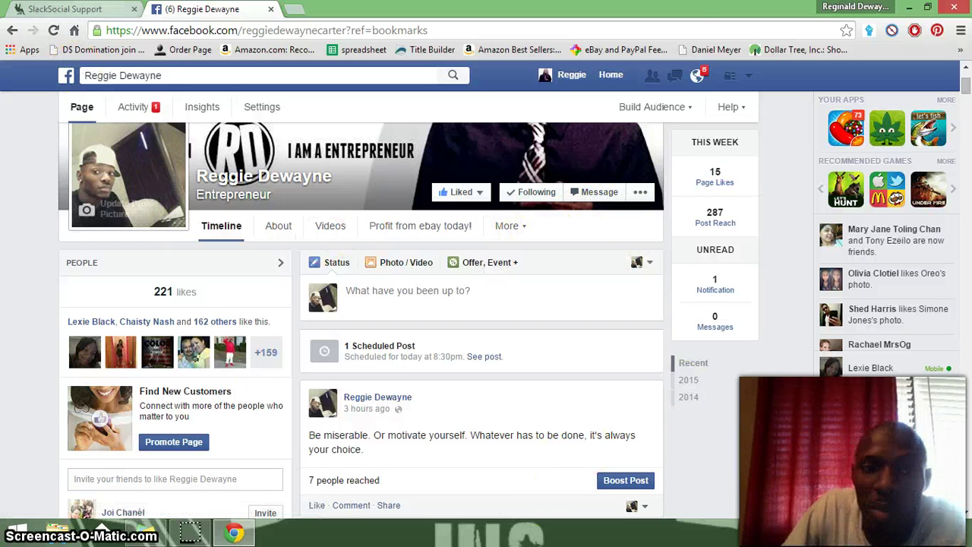